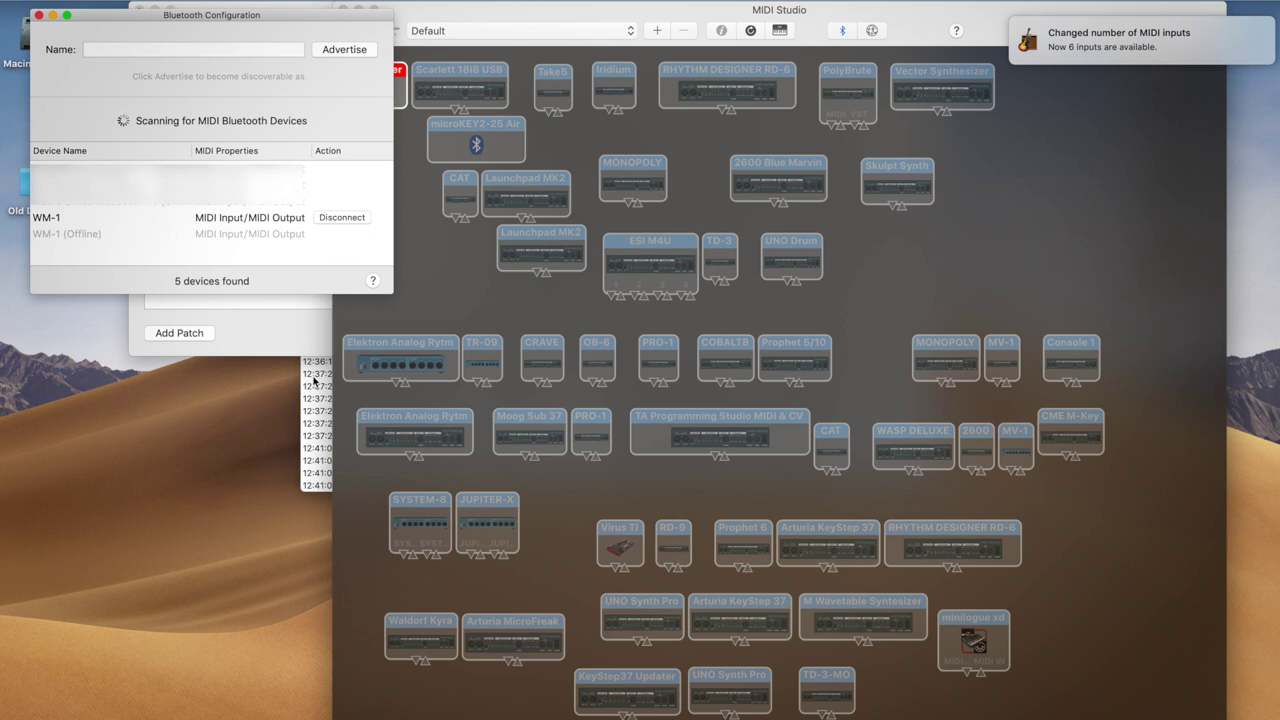
Step: Bring the MIDI event monitor window to the front and move it slightly away from the patch window
{"action": "left_click", "coordinate": [314, 381]}
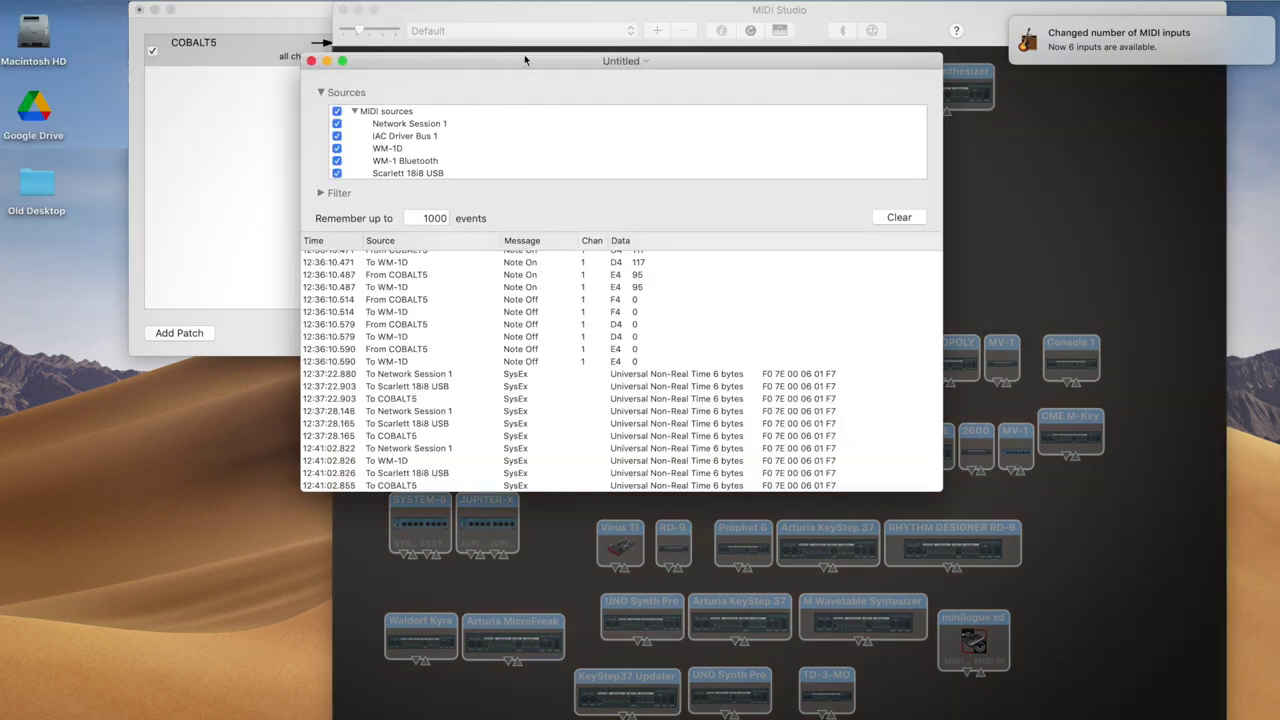
{"action": "left_click_drag", "start_coordinate": [524, 60], "coordinate": [610, 98]}
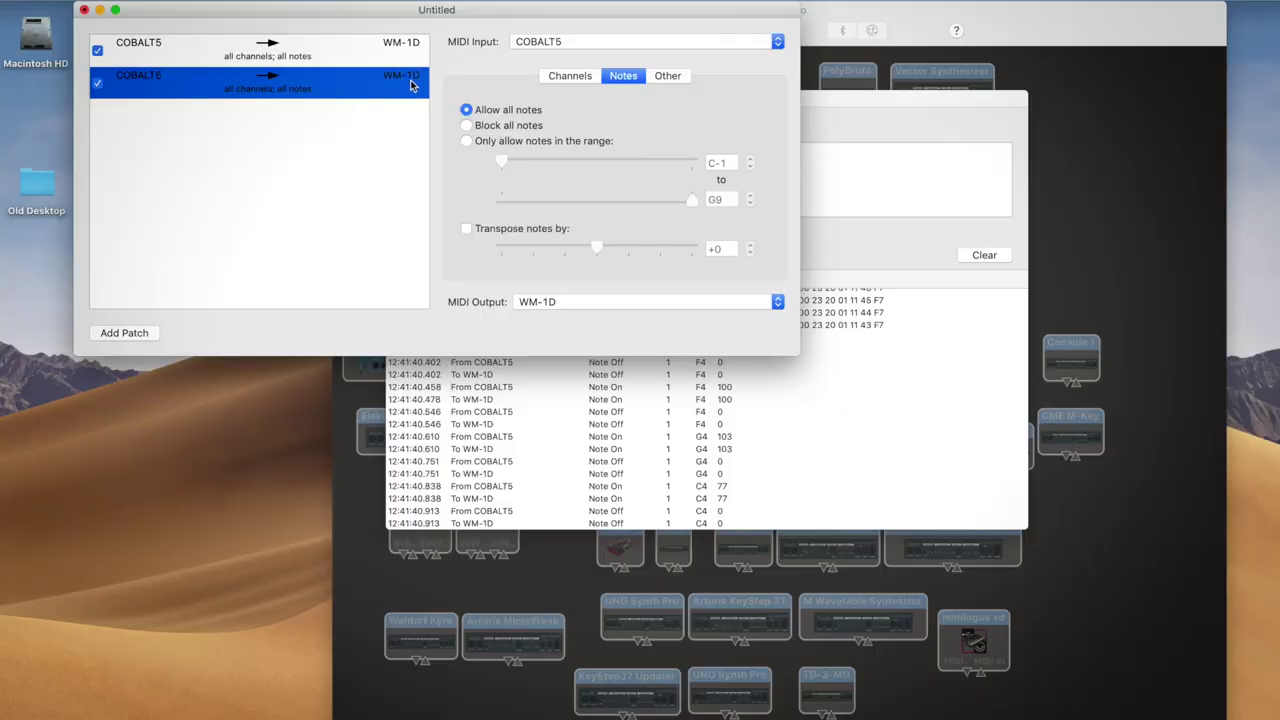
Step: Set the MIDI input of the second COBALT5 to WM-1D patch to WM-1 Bluetooth
{"action": "left_click", "coordinate": [771, 43]}
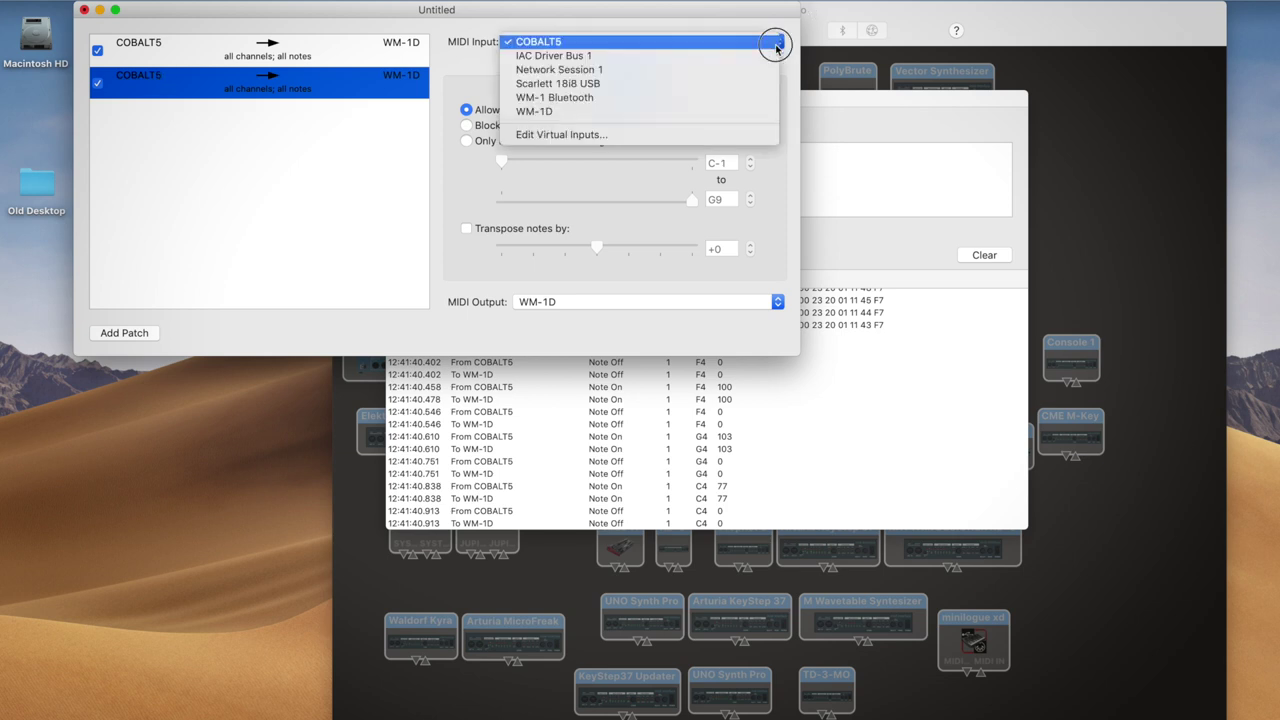
{"action": "left_click", "coordinate": [746, 99]}
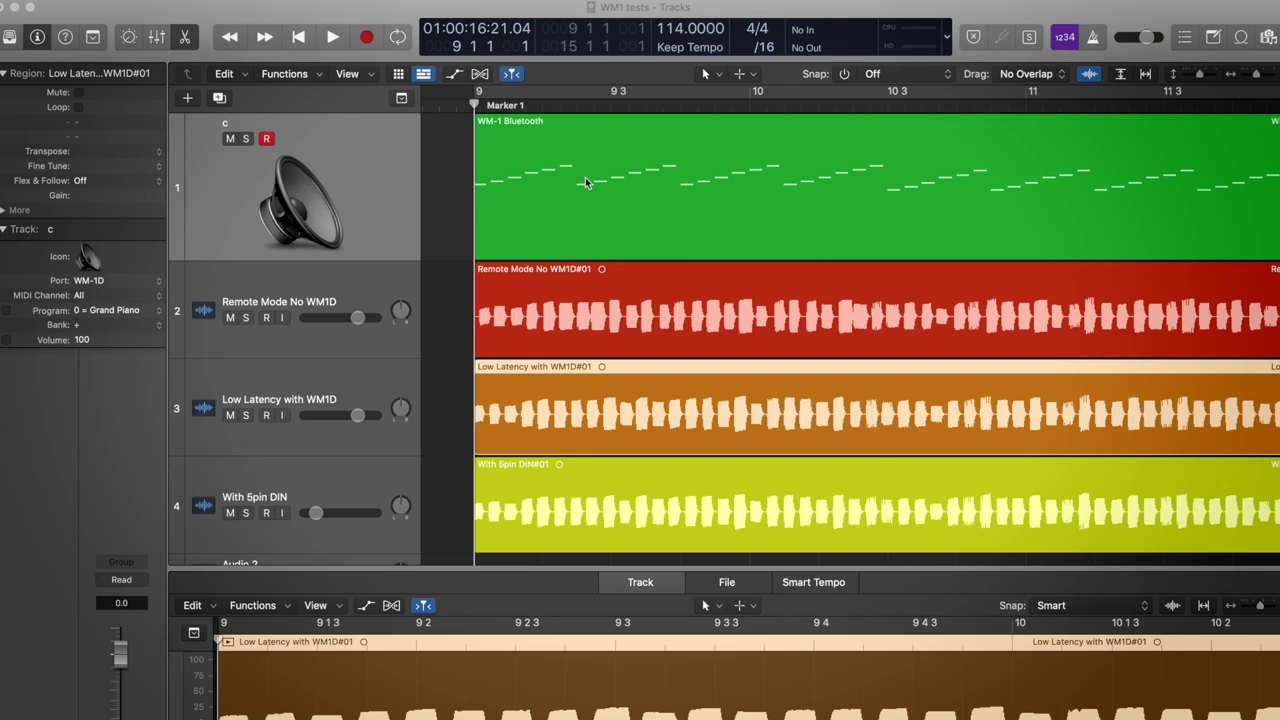
Step: View the notes of the WM-1 Bluetooth region in the Piano Roll and close the editor again
{"action": "double_click", "coordinate": [586, 182]}
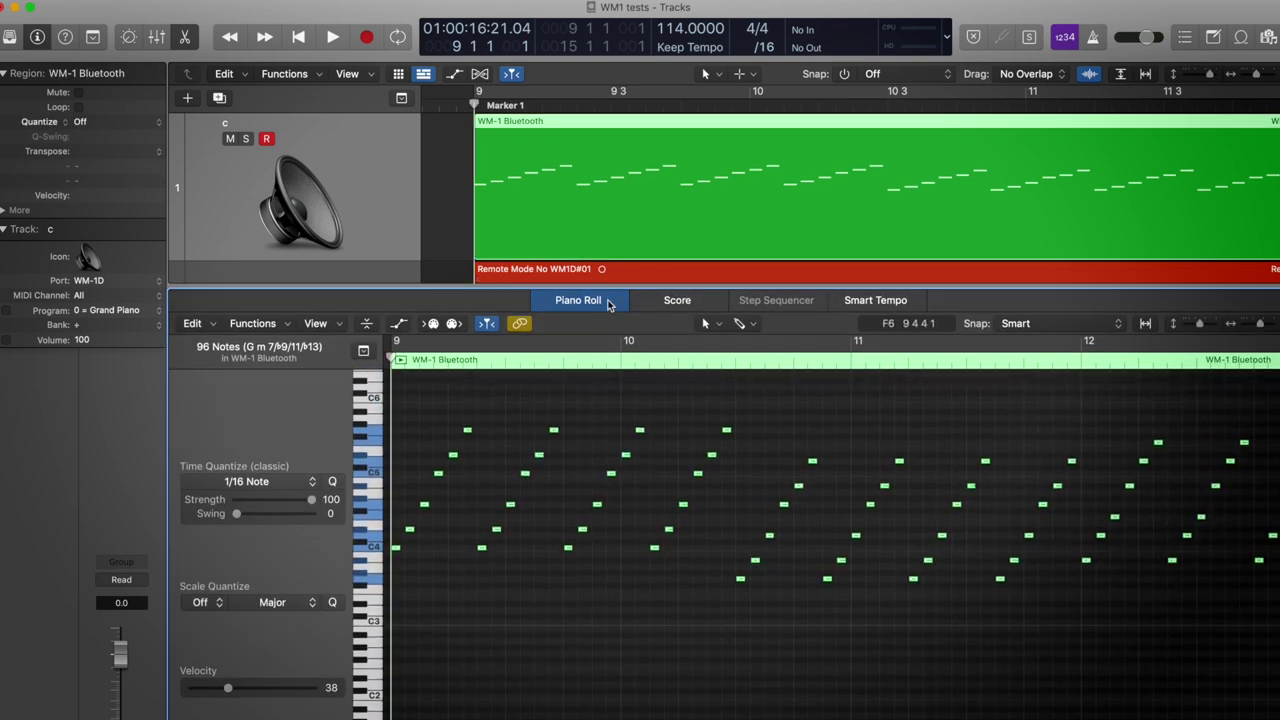
{"action": "left_click", "coordinate": [446, 222]}
{"action": "key", "text": "e"}
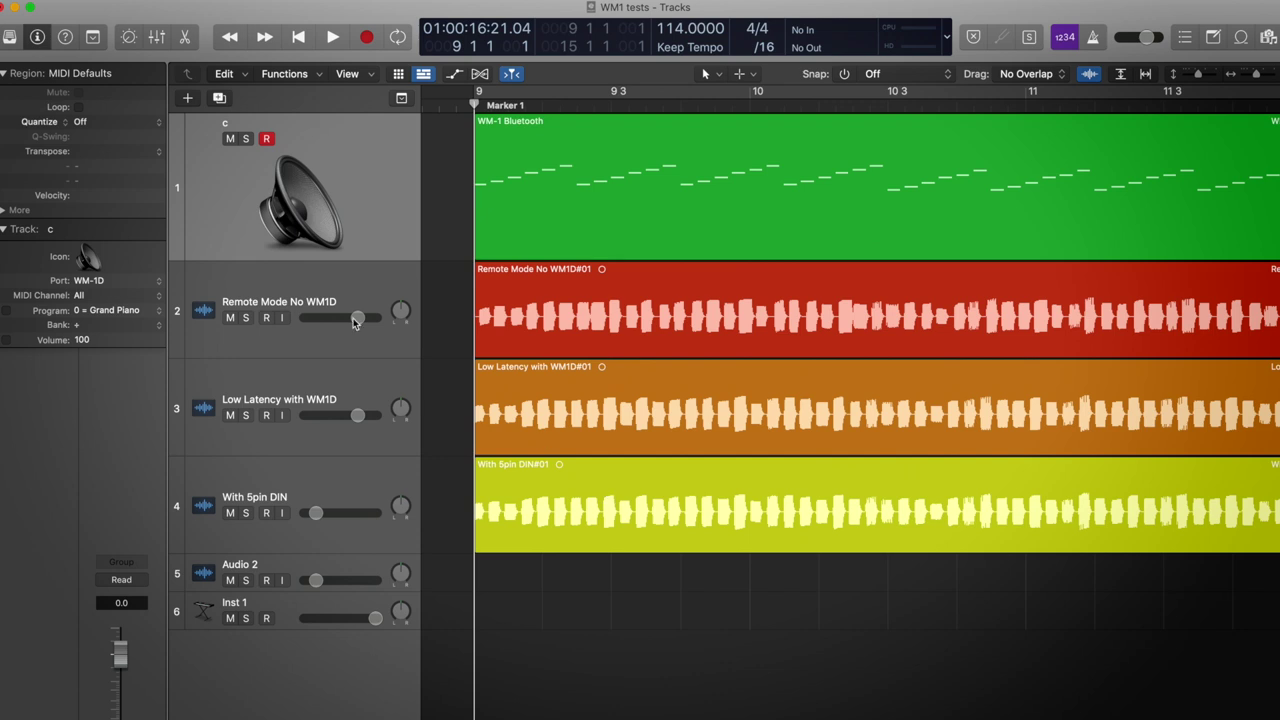
Step: Mute track c, Low Latency with WM1D and With 5pin DIN, and play the Remote Mode No WM1D track alone
{"action": "left_click", "coordinate": [230, 139]}
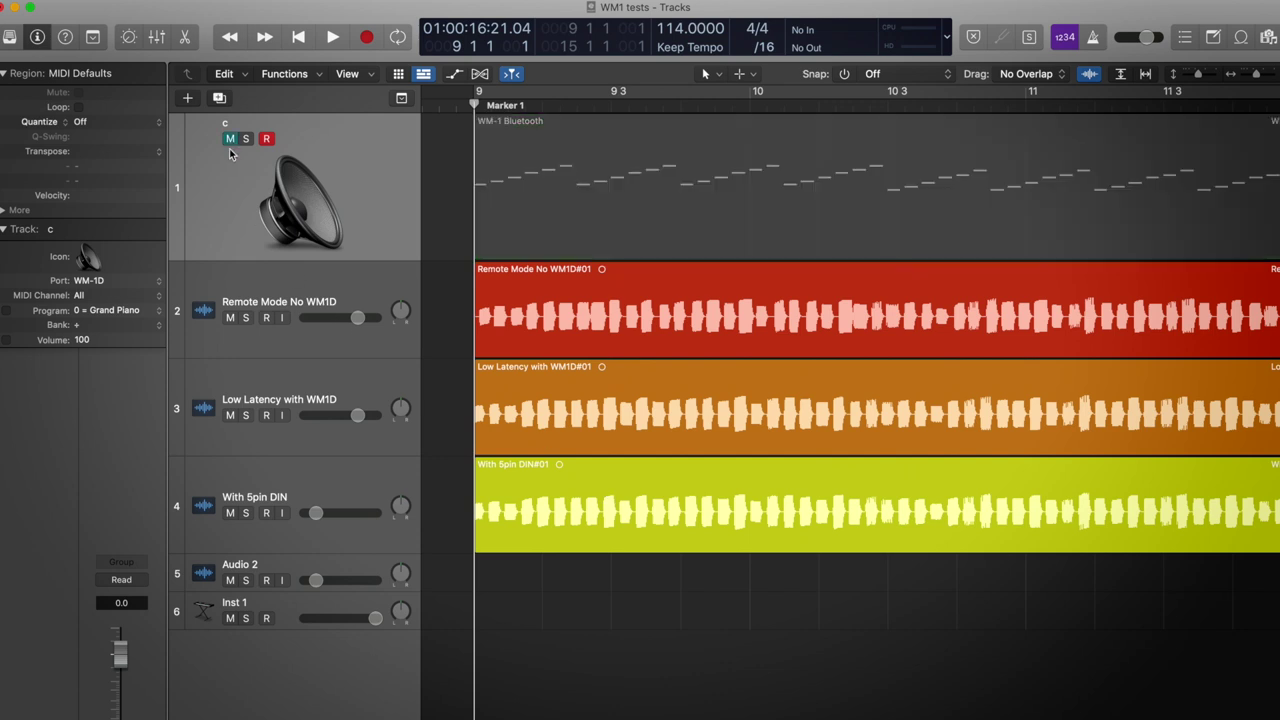
{"action": "left_click", "coordinate": [231, 416]}
{"action": "left_click", "coordinate": [230, 513]}
{"action": "key", "text": "space"}
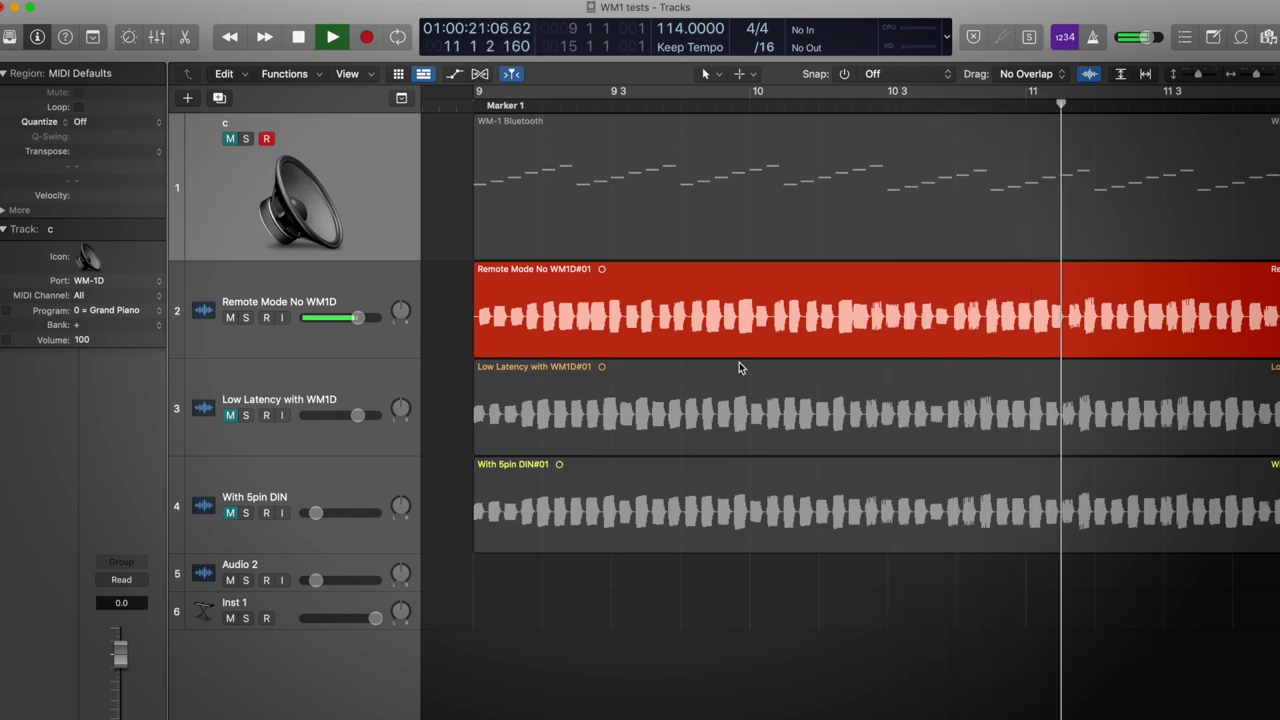
{"action": "key", "text": "space"}
Step: Listen to more of the Remote Mode No WM1D track and return the playhead to bar 9
{"action": "scroll", "coordinate": [739, 368], "scroll_direction": "right", "scroll_amount": 3}
{"action": "scroll", "coordinate": [739, 368], "scroll_direction": "left", "scroll_amount": 3}
{"action": "scroll", "coordinate": [739, 368], "scroll_direction": "left", "scroll_amount": 2}
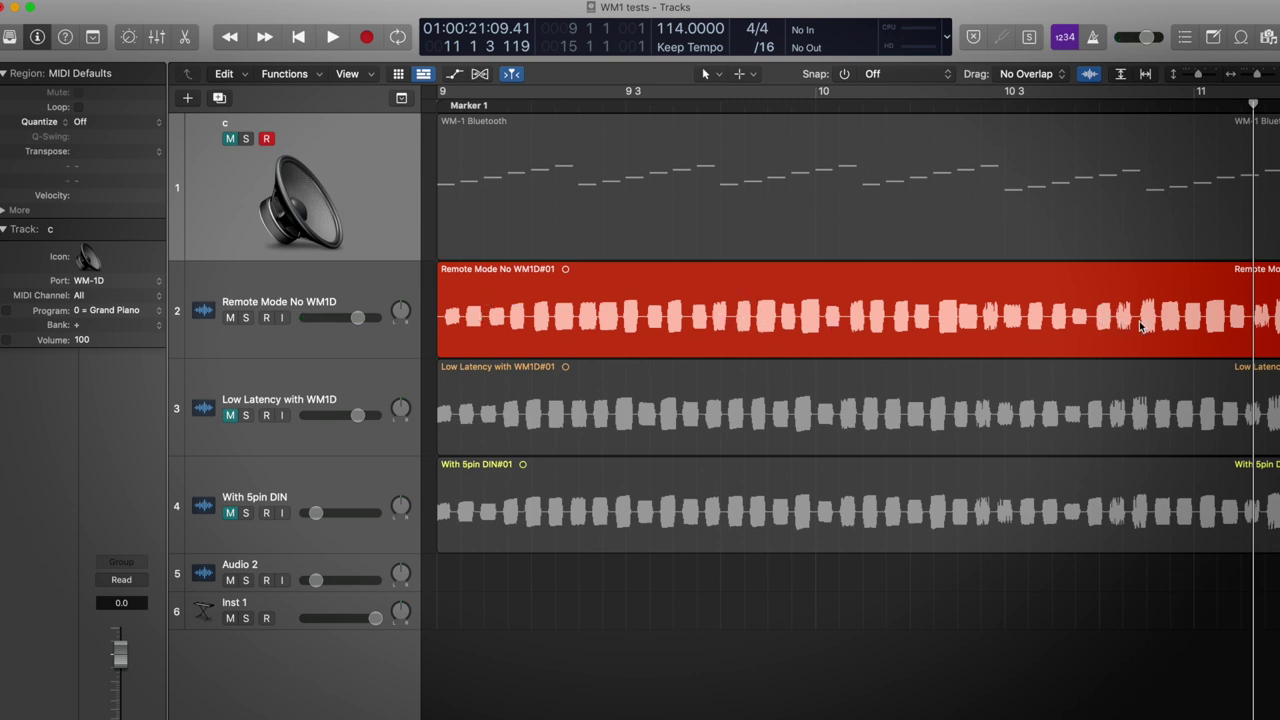
{"action": "scroll", "coordinate": [1139, 321], "scroll_direction": "left", "scroll_amount": 6}
{"action": "key", "text": "space"}
{"action": "scroll", "coordinate": [989, 336], "scroll_direction": "right", "scroll_amount": 5}
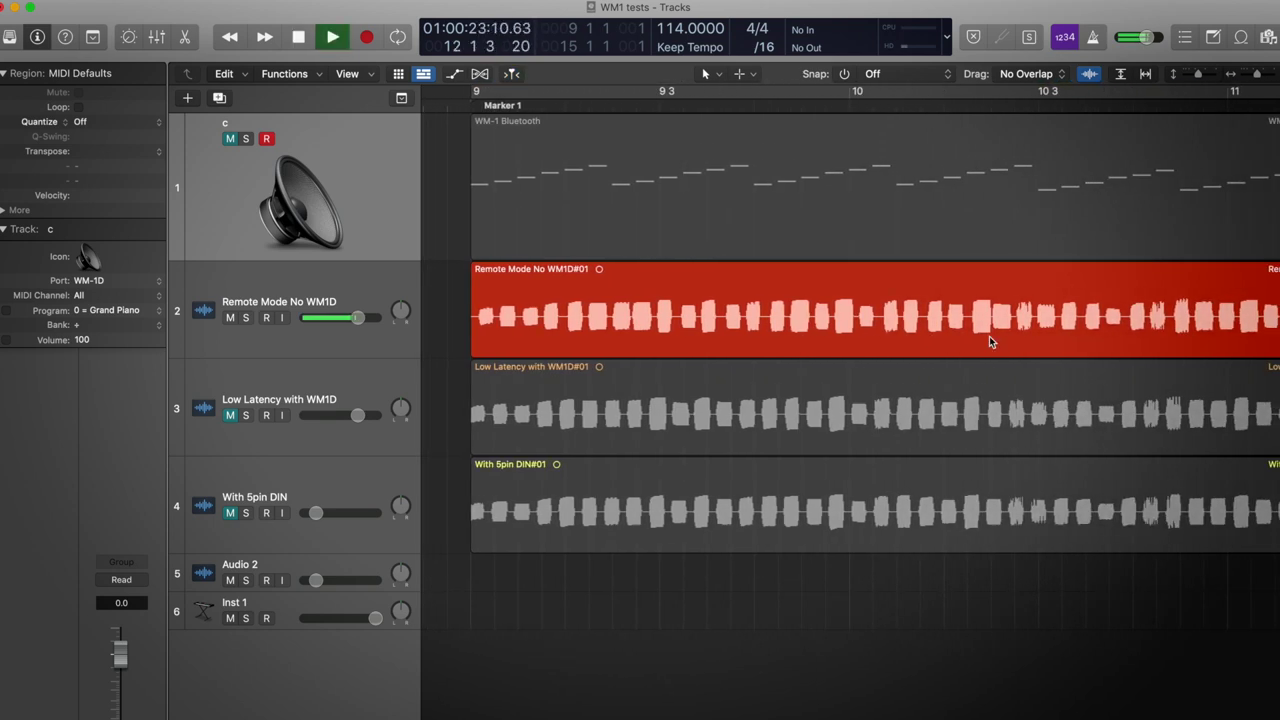
{"action": "key", "text": "space"}
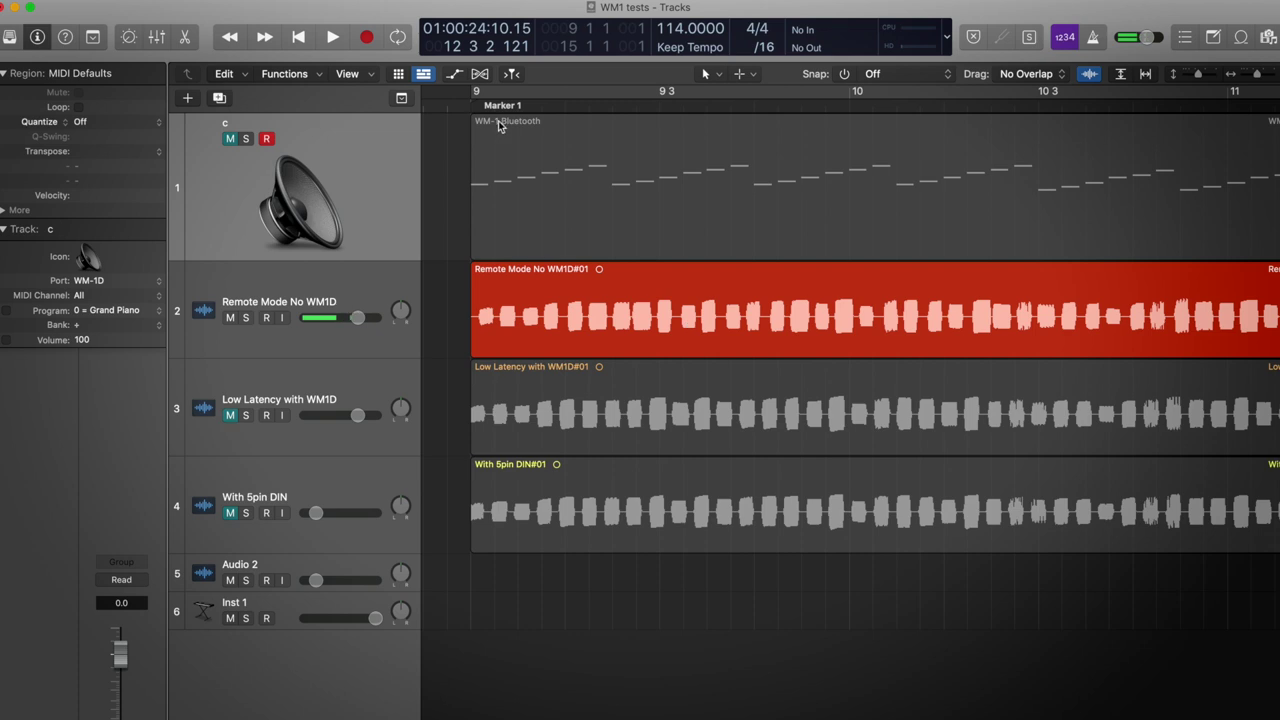
{"action": "left_click", "coordinate": [470, 104]}
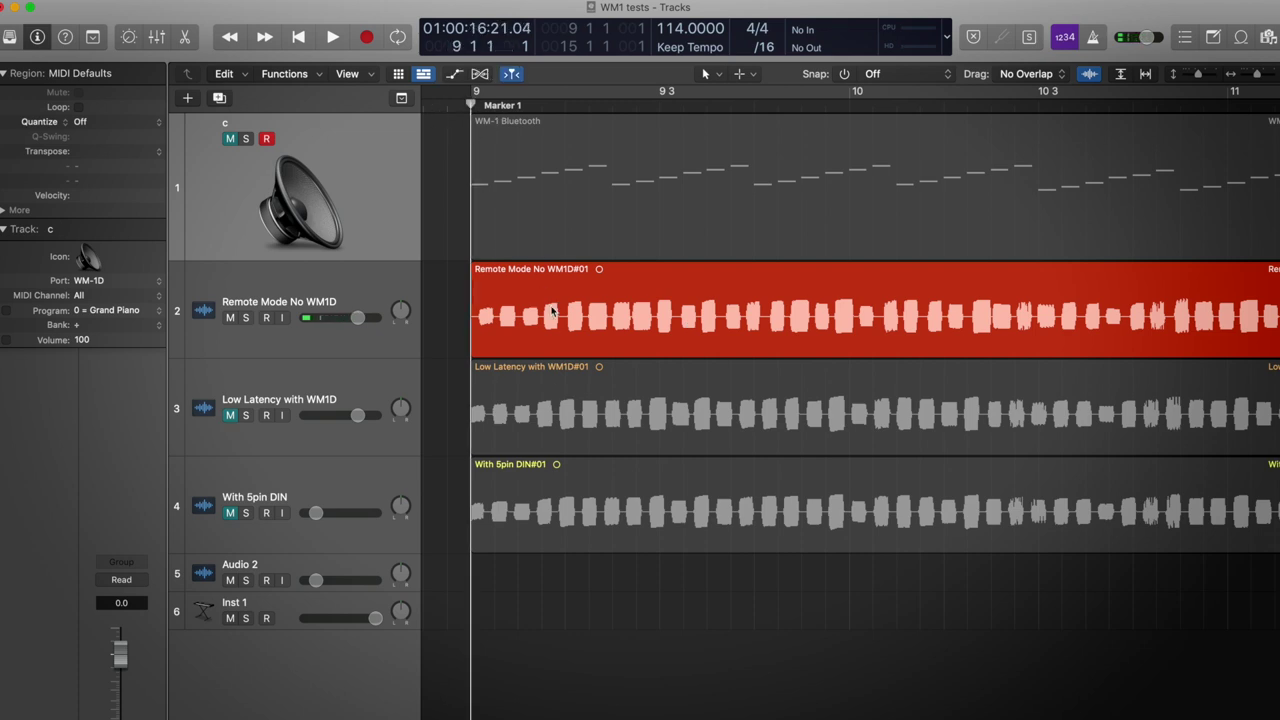
Step: Unmute Low Latency with WM1D, mute Remote Mode No WM1D, and play the passage with cycle mode on
{"action": "left_click", "coordinate": [306, 381]}
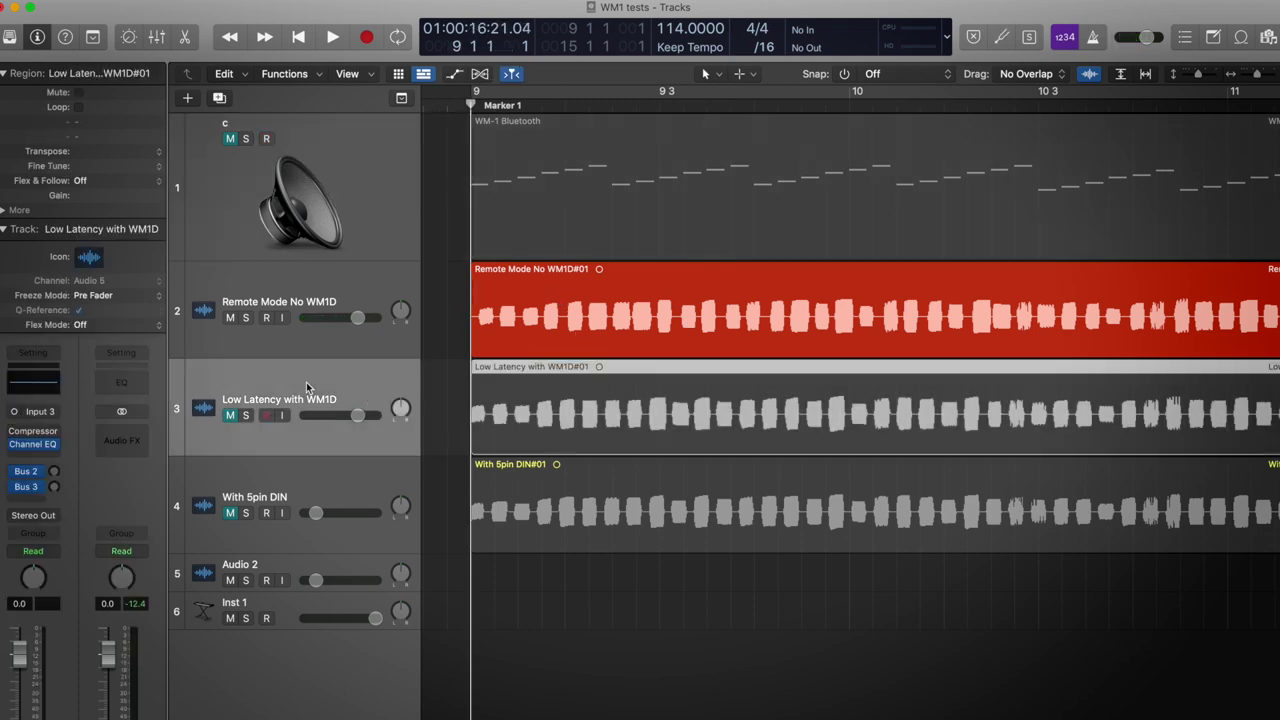
{"action": "left_click", "coordinate": [233, 417]}
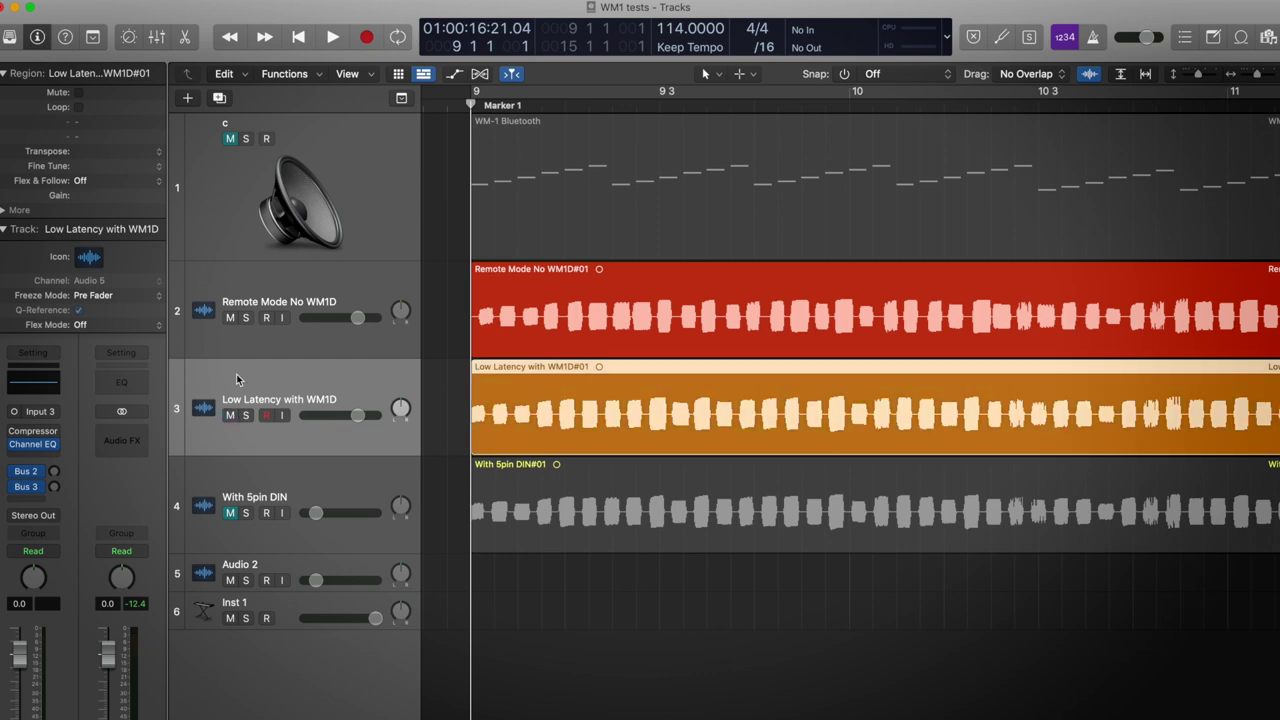
{"action": "left_click", "coordinate": [228, 318]}
{"action": "key", "text": "c"}
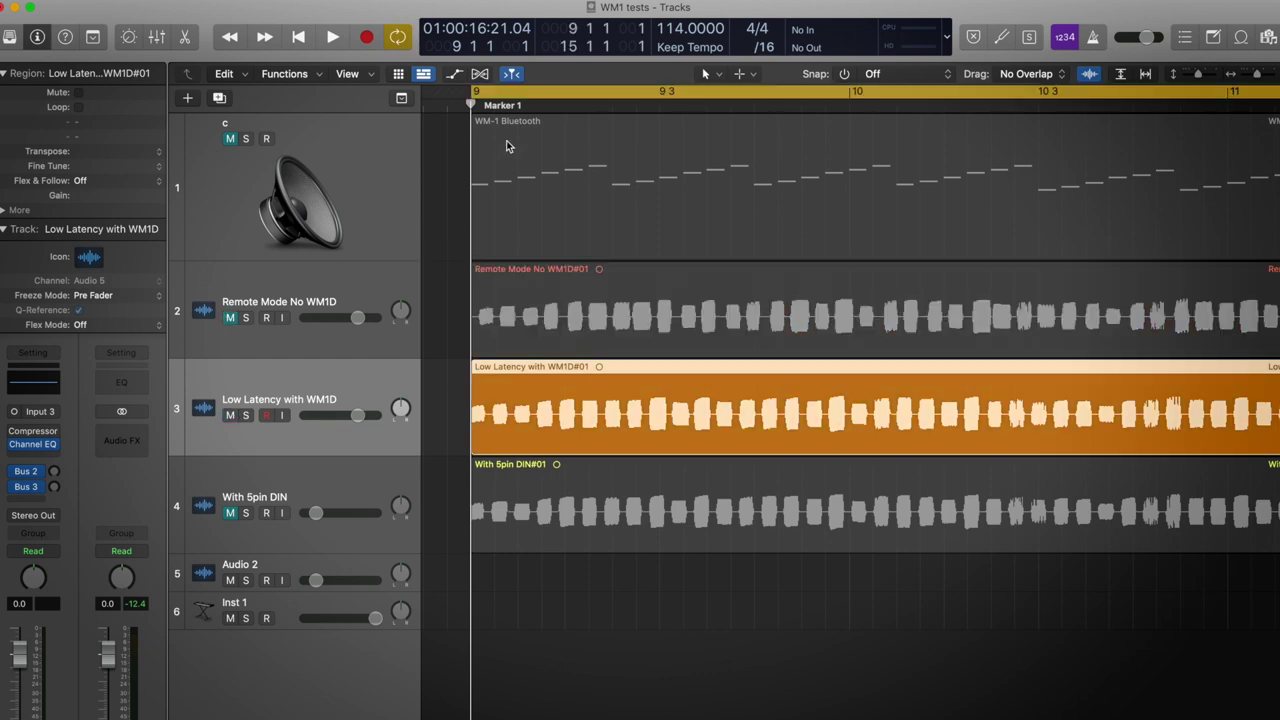
{"action": "key", "text": "space"}
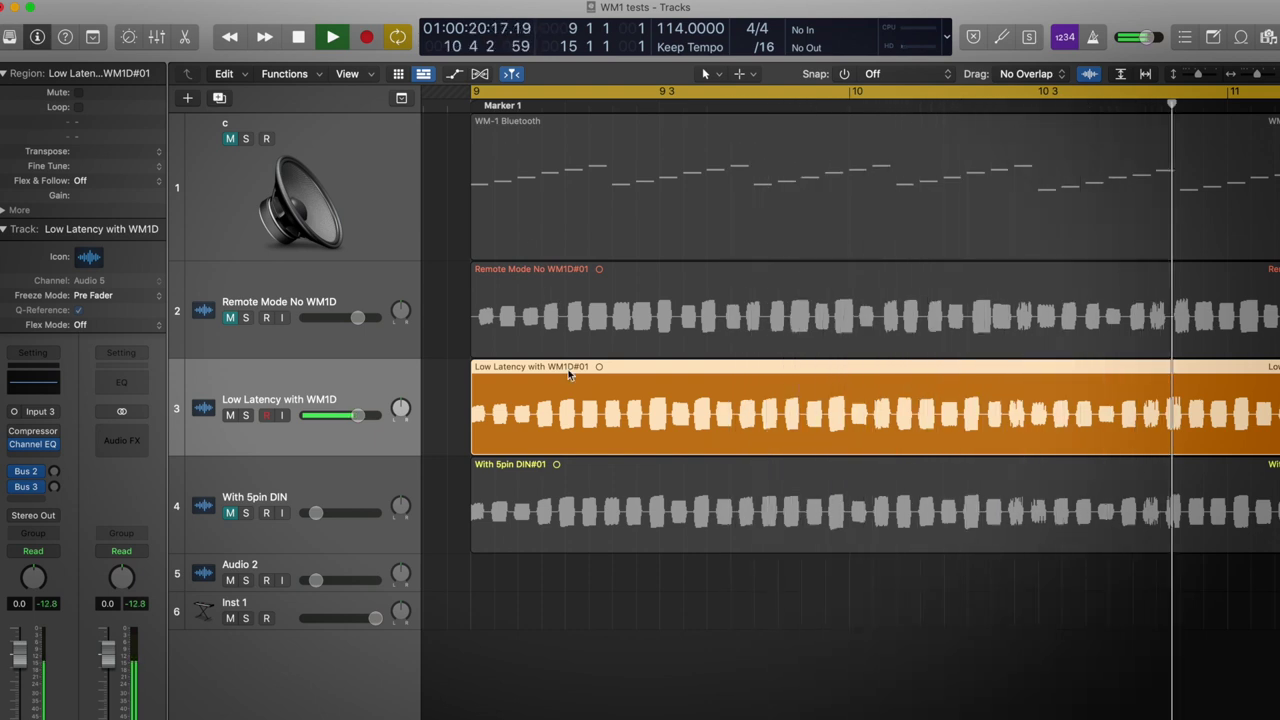
{"action": "key", "text": "space"}
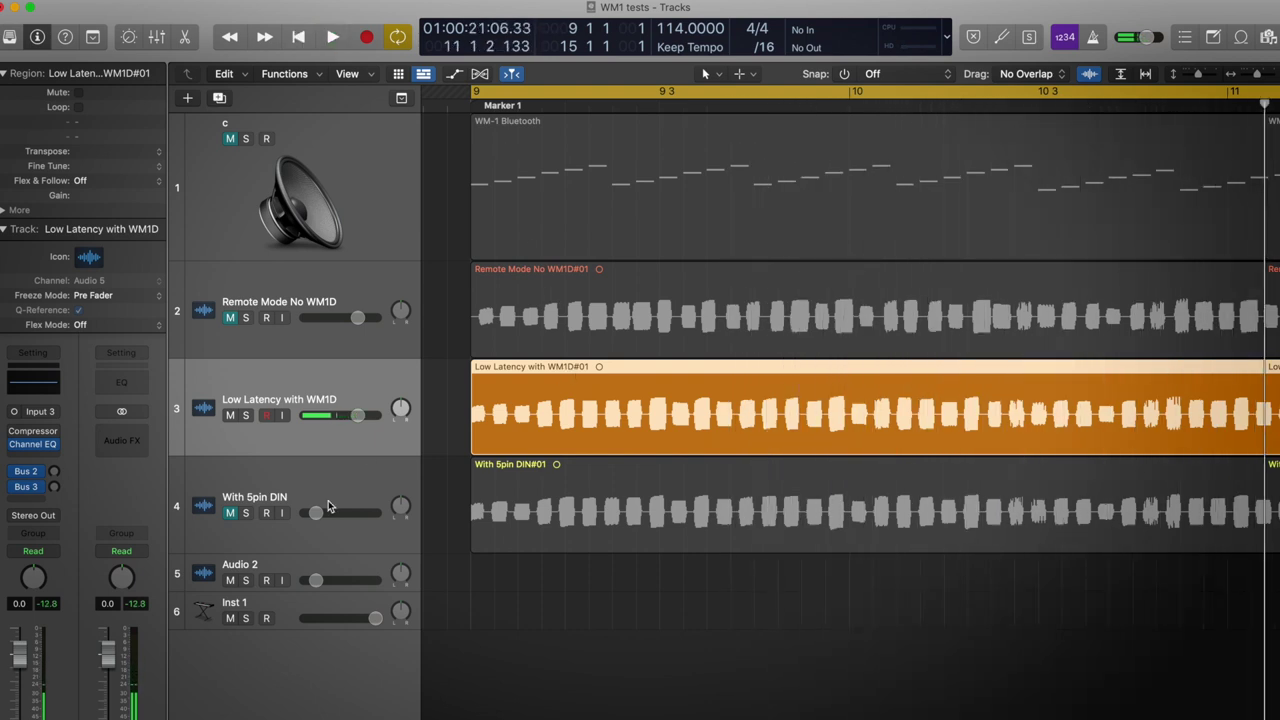
Step: Mute Low Latency with WM1D, unmute With 5pin DIN, and play the passage
{"action": "left_click", "coordinate": [229, 415]}
{"action": "left_click", "coordinate": [230, 513]}
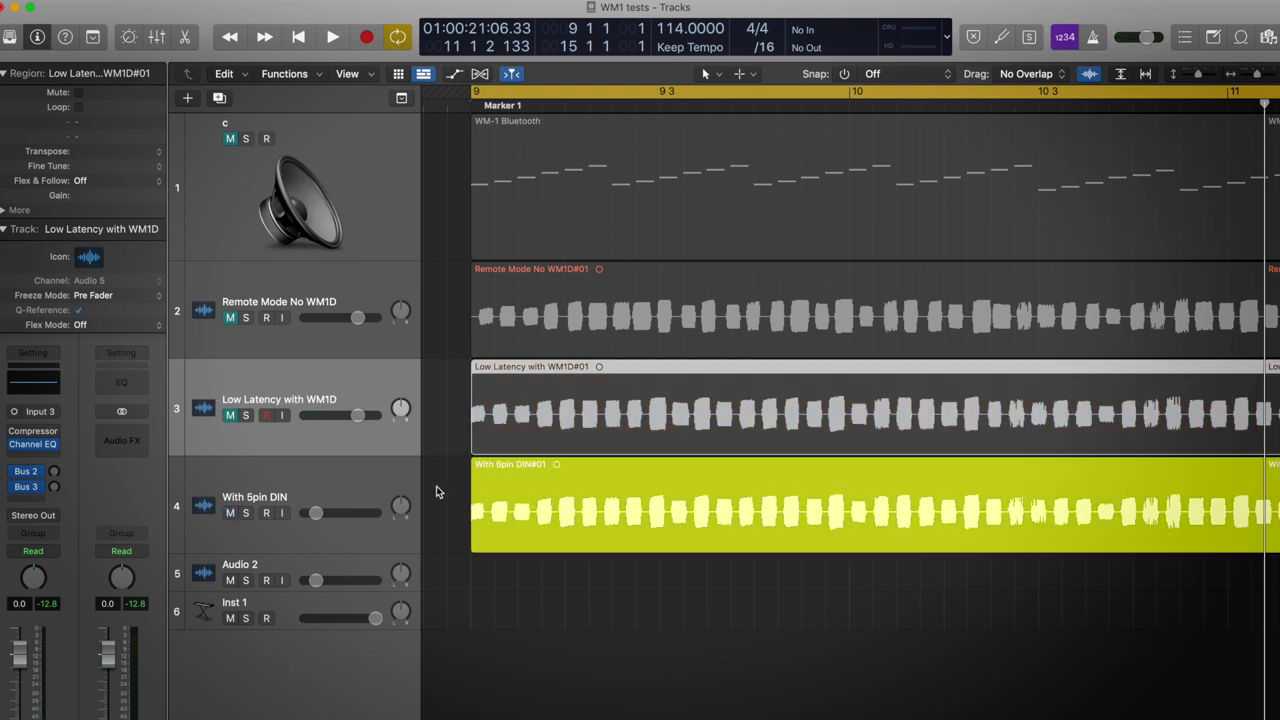
{"action": "key", "text": "space"}
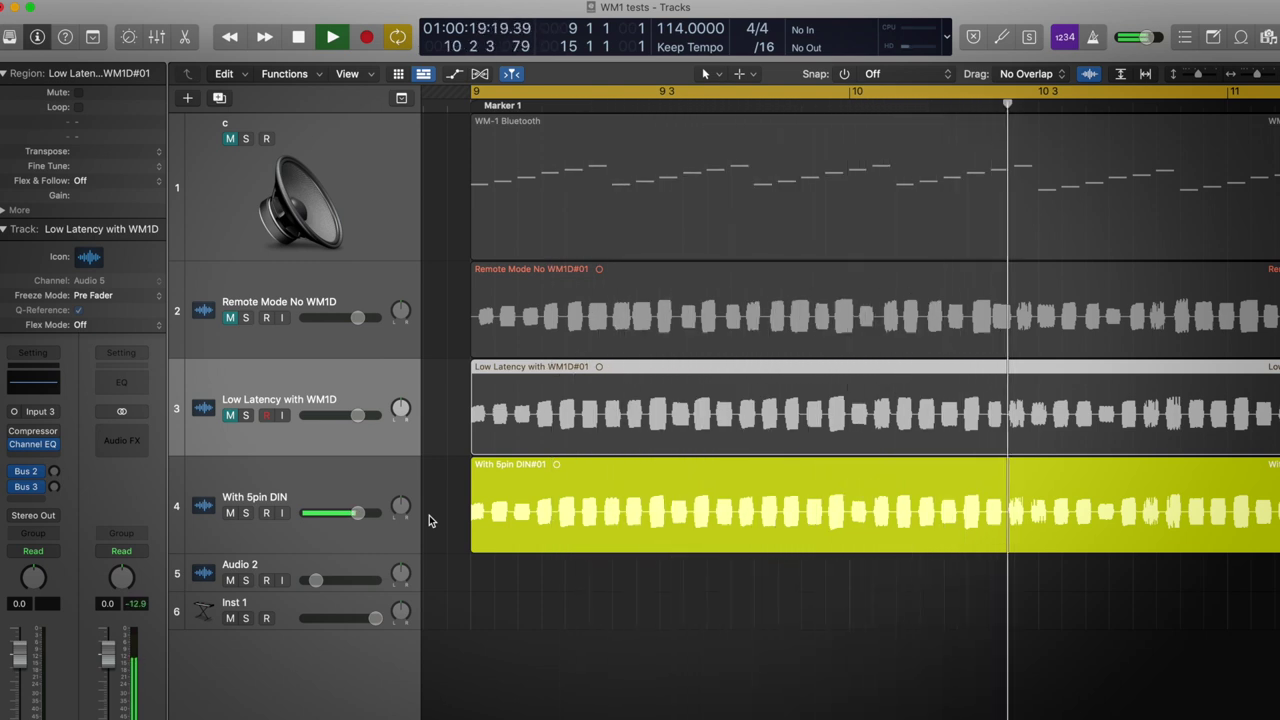
{"action": "key", "text": "space"}
Step: Unmute Low Latency with WM1D and play it together with the With 5pin DIN track
{"action": "key", "text": "ctrl+m"}
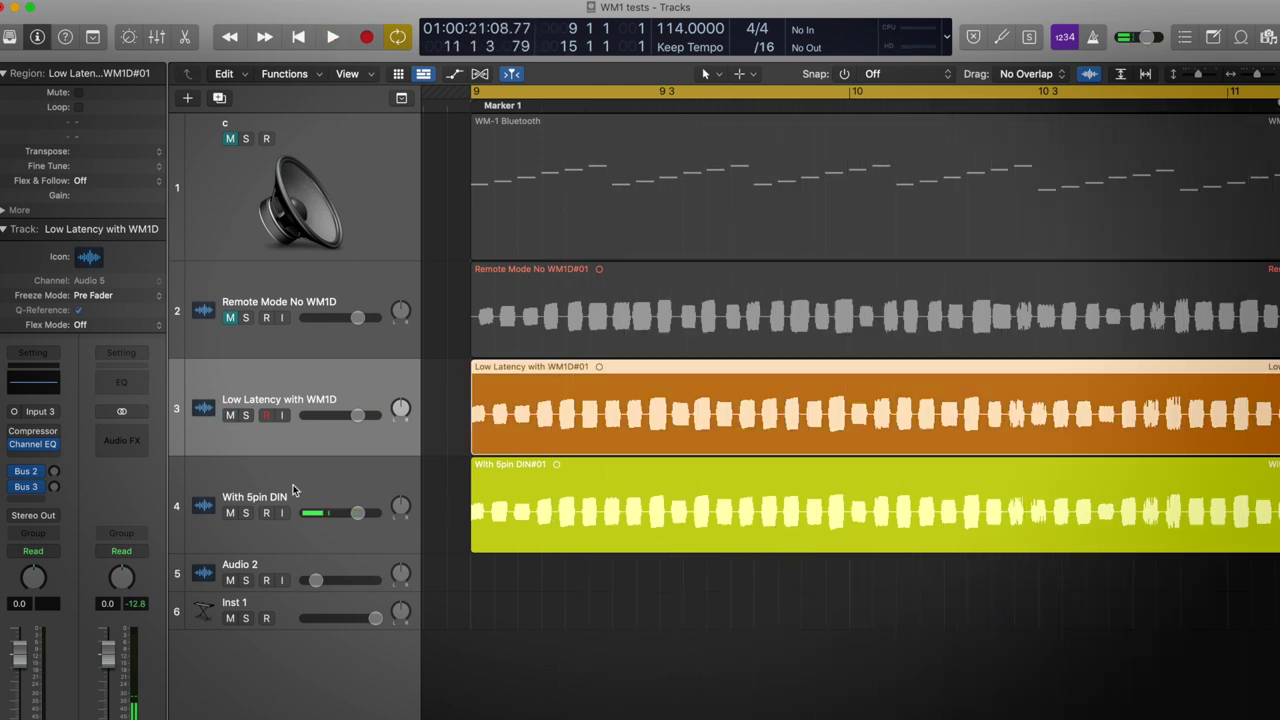
{"action": "key", "text": "space"}
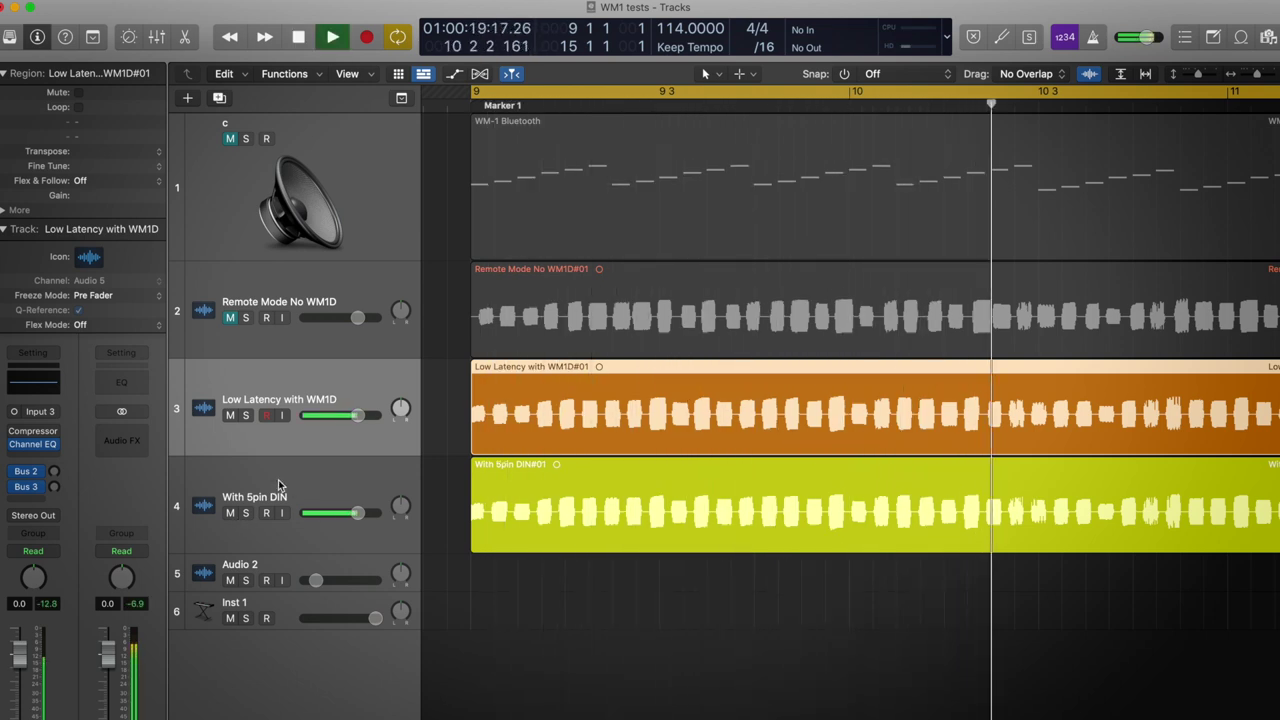
Step: Mute Low Latency with WM1D, unmute Remote Mode No WM1D, and play it together with With 5pin DIN
{"action": "left_click", "coordinate": [230, 415]}
{"action": "key", "text": "space"}
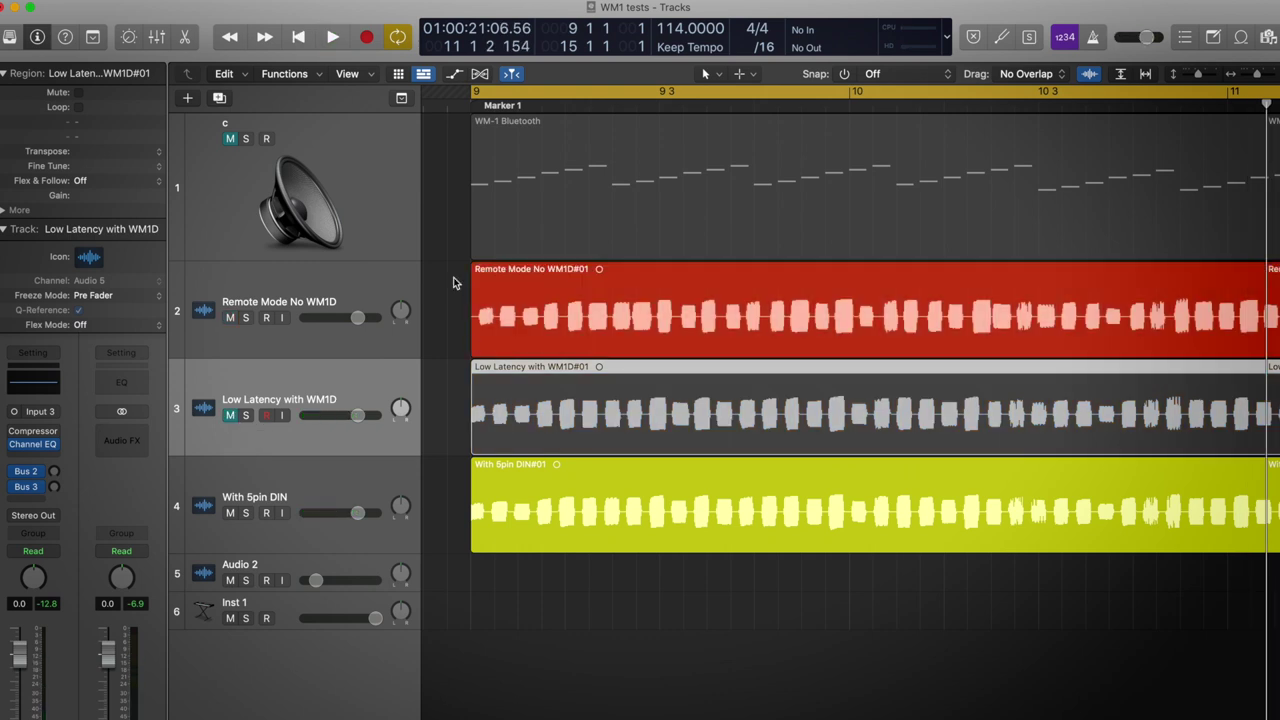
{"action": "left_click", "coordinate": [355, 276]}
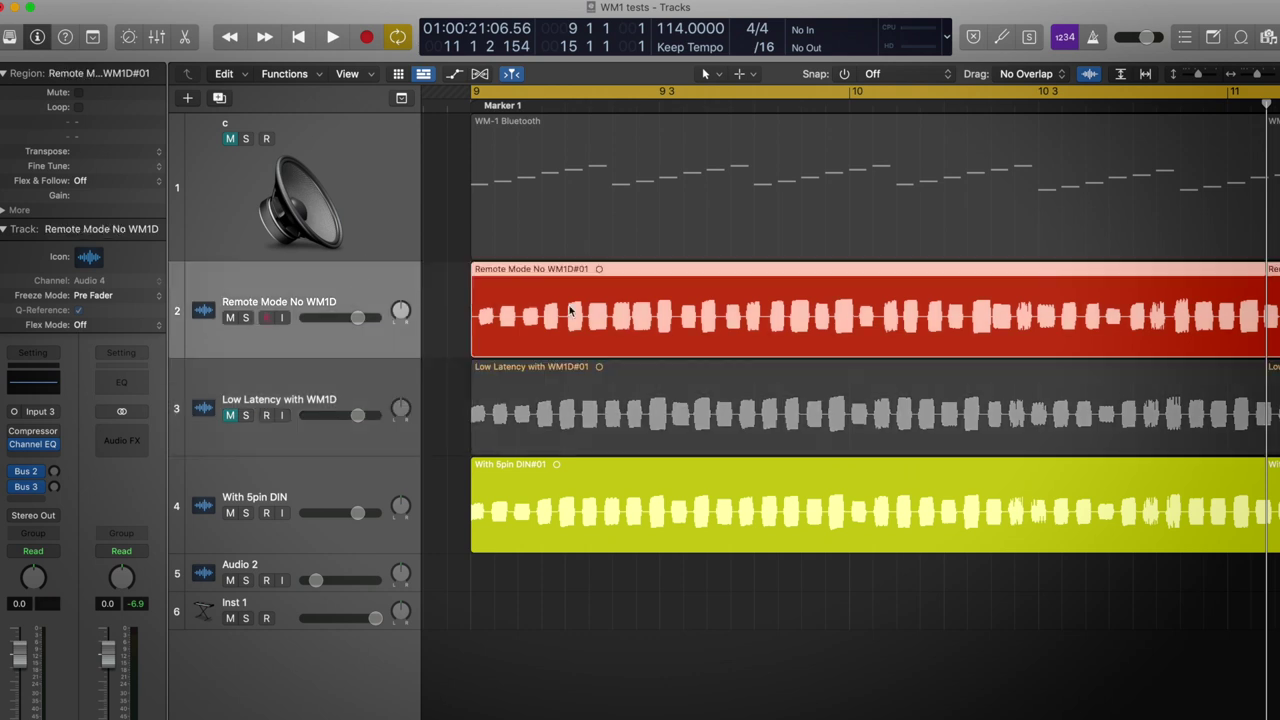
{"action": "key", "text": "space"}
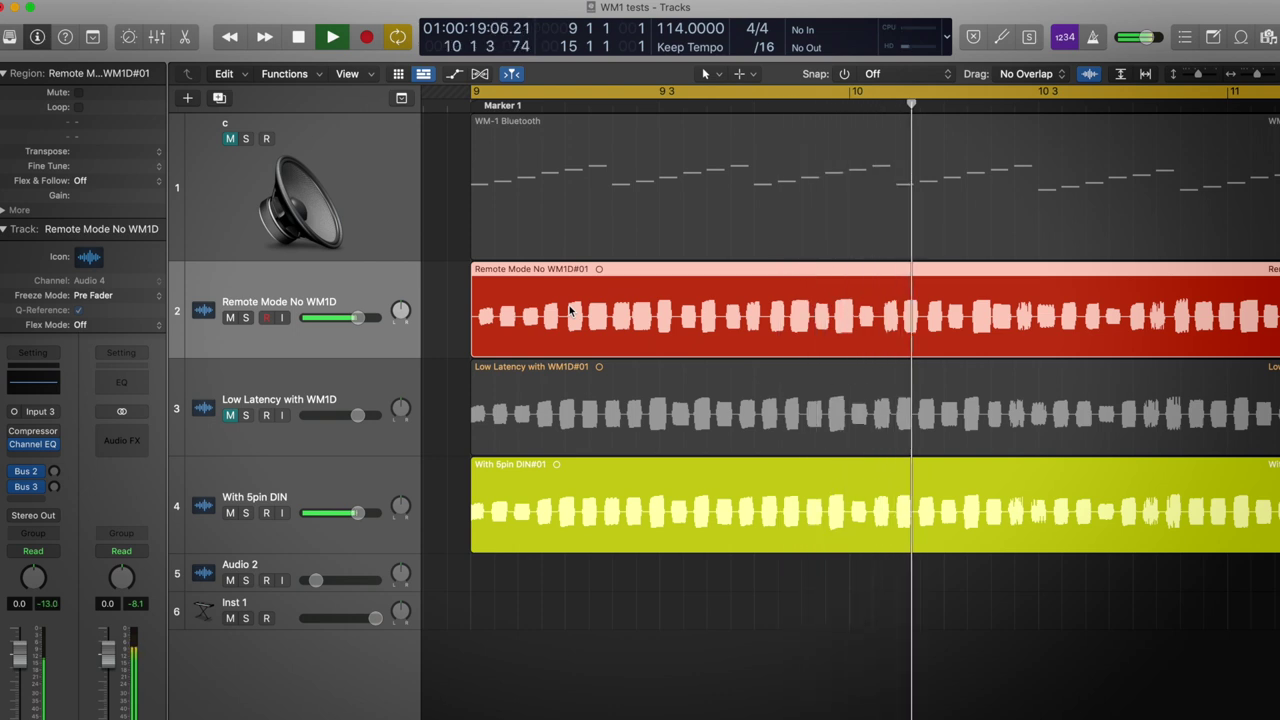
{"action": "key", "text": "space"}
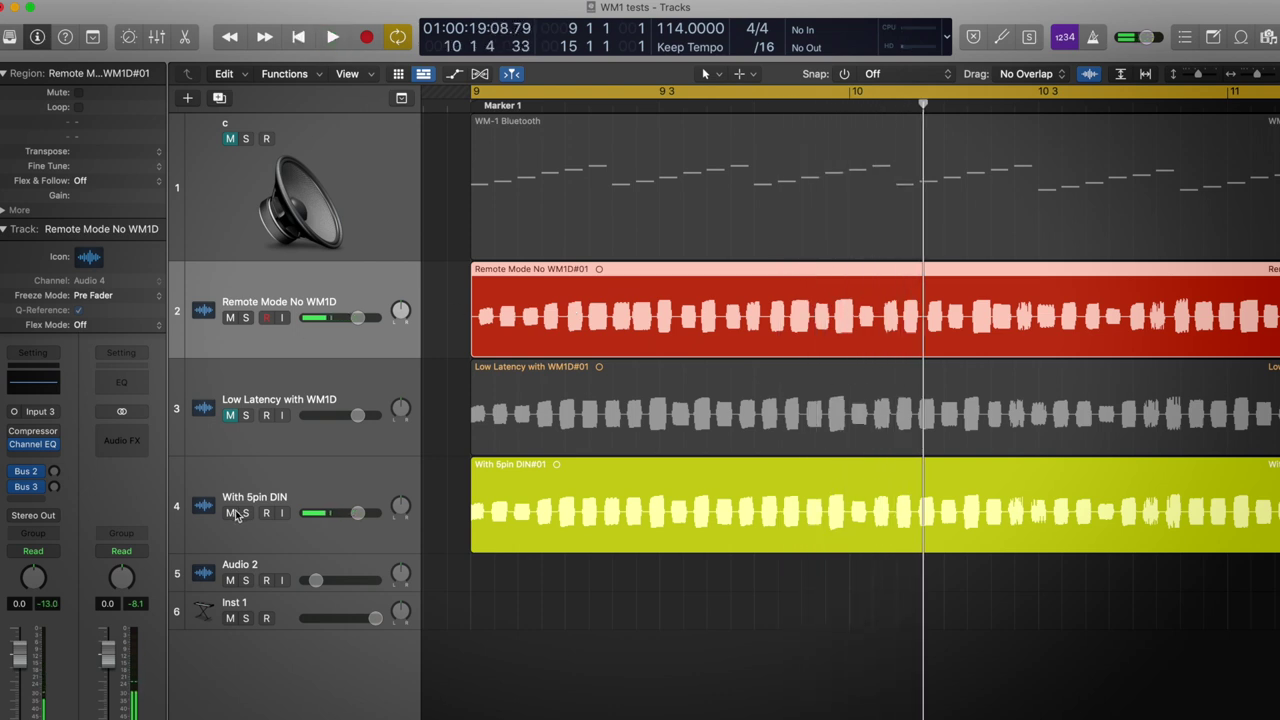
Step: Examine the waveforms of the three audio tracks up close to compare their note start times
{"action": "key", "text": "super+Right"}
{"action": "key", "text": "super+Right"}
{"action": "key", "text": "super+Right"}
{"action": "key", "text": "super+Right"}
{"action": "key", "text": "super+Right"}
{"action": "key", "text": "super+Right"}
{"action": "scroll", "coordinate": [518, 505], "scroll_direction": "left", "scroll_amount": 10}
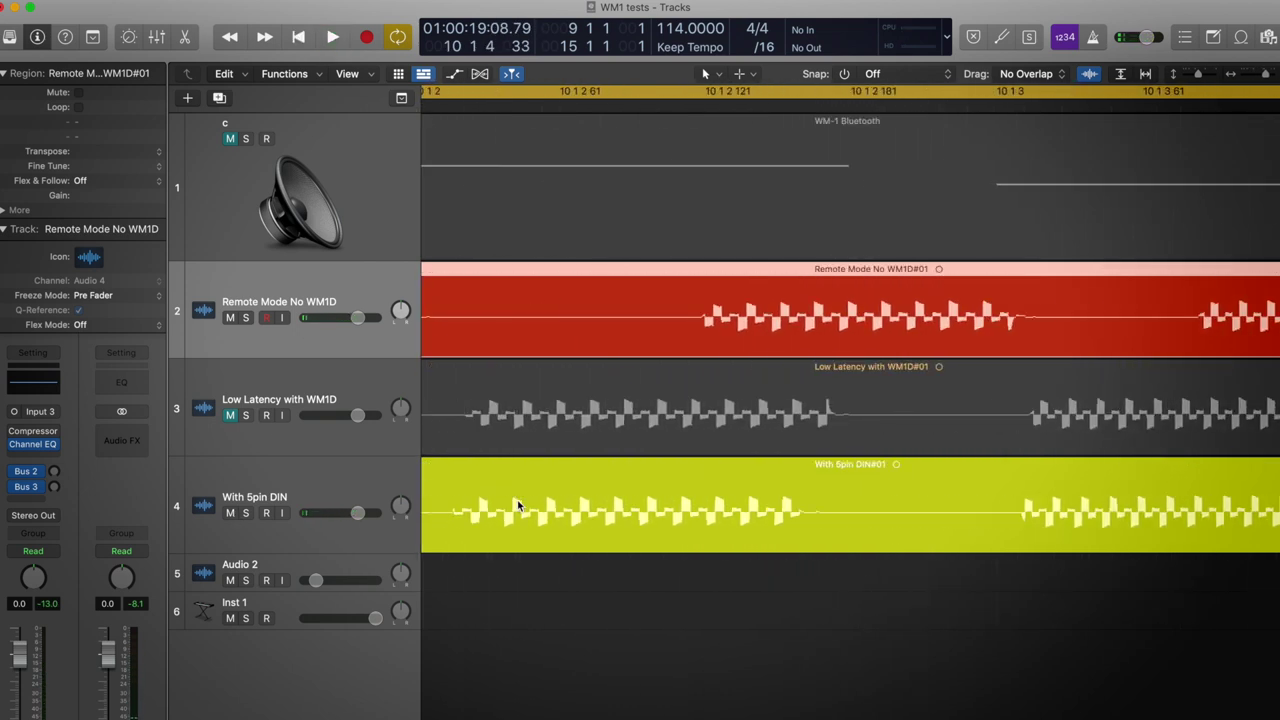
{"action": "scroll", "coordinate": [518, 505], "scroll_direction": "left", "scroll_amount": 3}
{"action": "key", "text": "super+Right"}
{"action": "scroll", "coordinate": [518, 505], "scroll_direction": "left", "scroll_amount": 6}
{"action": "scroll", "coordinate": [518, 505], "scroll_direction": "left", "scroll_amount": 10}
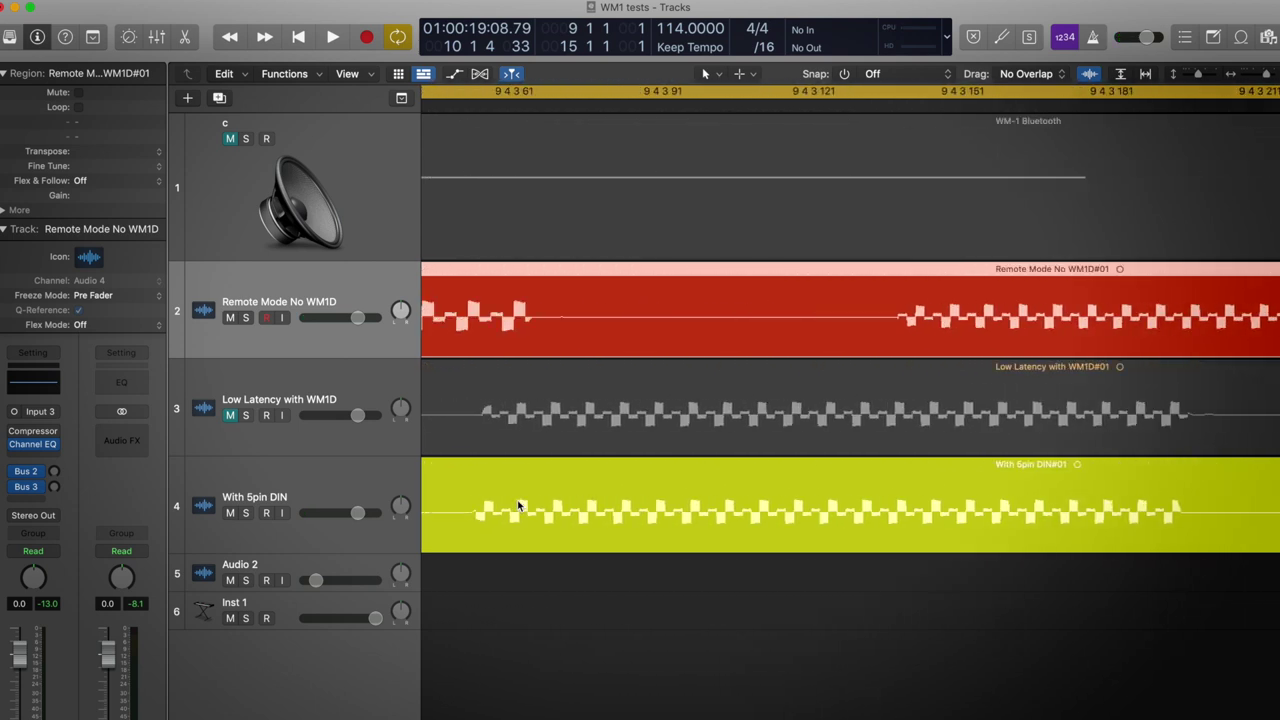
{"action": "scroll", "coordinate": [518, 505], "scroll_direction": "right", "scroll_amount": 5}
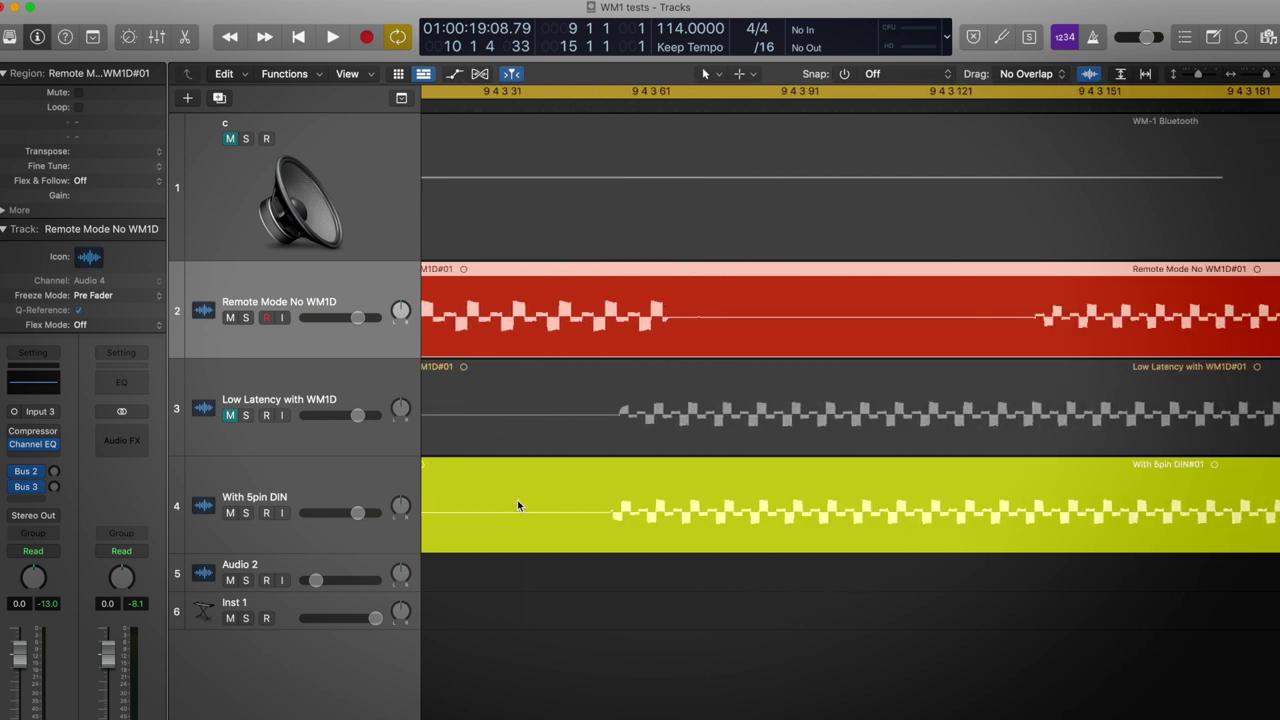
Step: Place the playhead at the Low Latency and the 5pin DIN note starts after 9 4 3 to compare their SMPTE times
{"action": "left_click", "coordinate": [622, 97]}
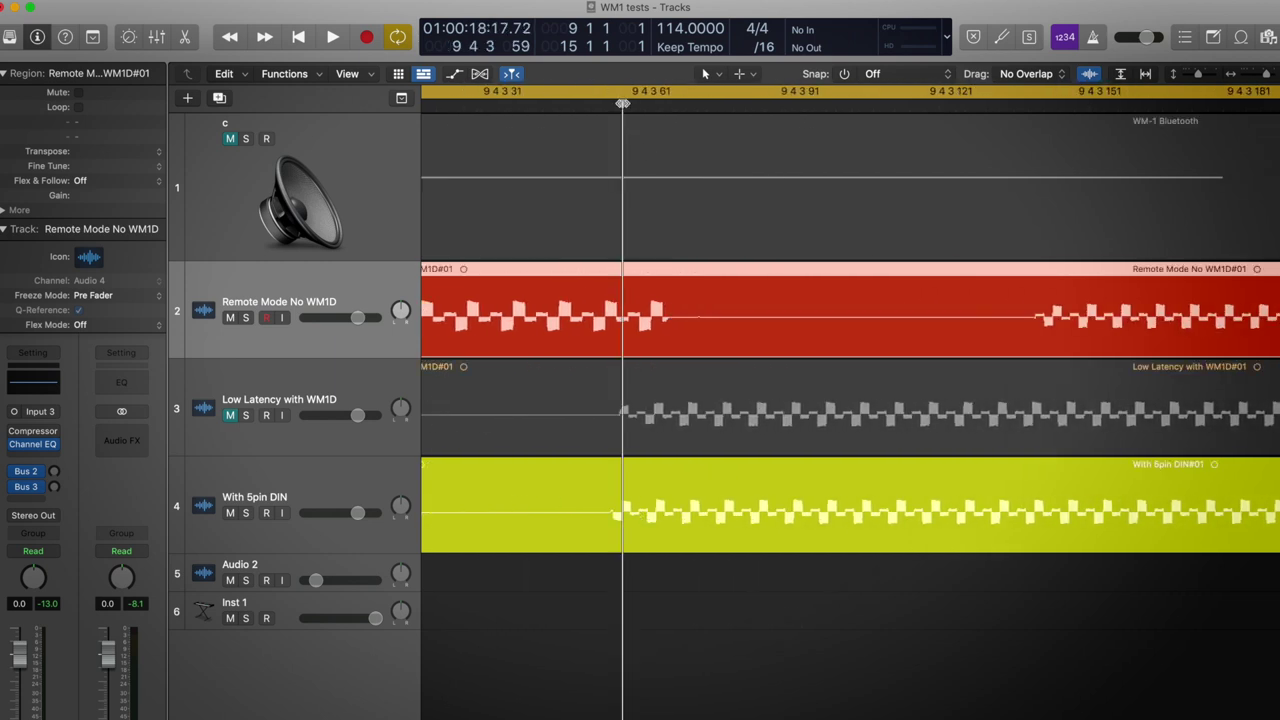
{"action": "left_click", "coordinate": [613, 98]}
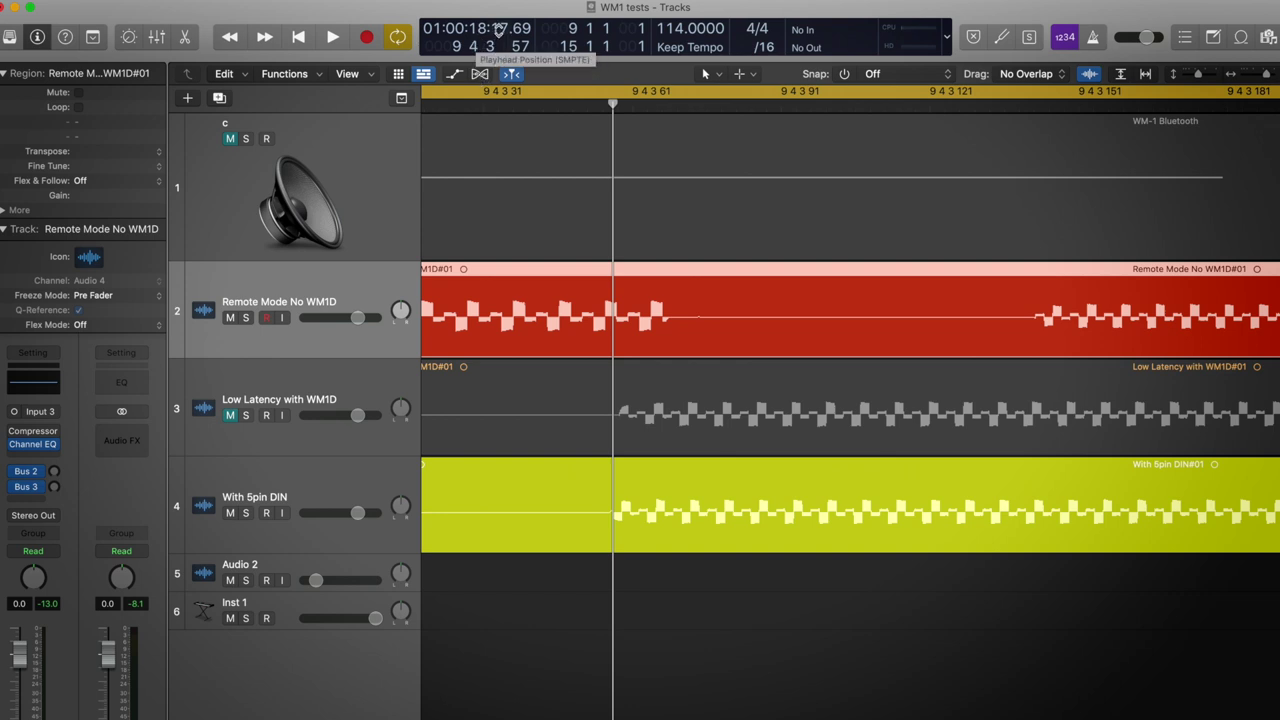
{"action": "mouse_move", "coordinate": [503, 37]}
{"action": "left_mouse_down"}
{"action": "mouse_move", "coordinate": [510, 12]}
{"action": "mouse_move", "coordinate": [507, 43]}
{"action": "left_mouse_up"}
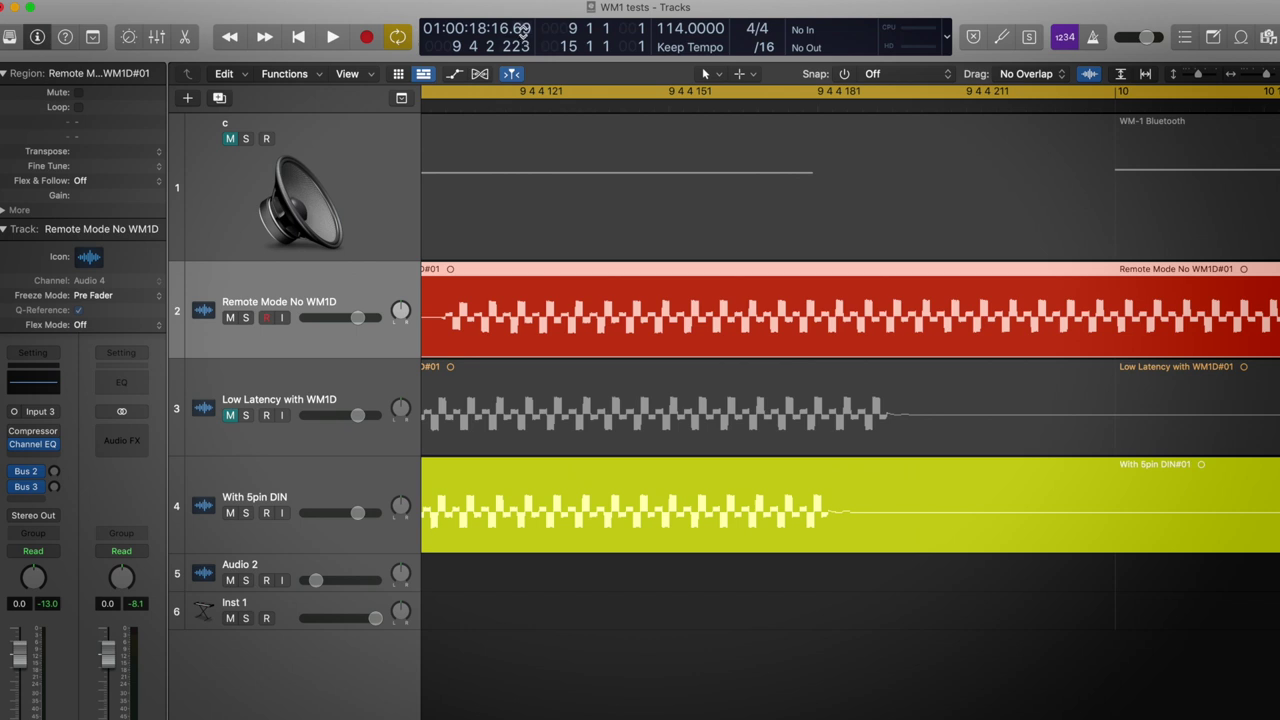
Step: Place the playhead at the 5pin DIN and the Low Latency note starts after 9 4 4 31 to compare their SMPTE times
{"action": "scroll", "coordinate": [591, 380], "scroll_direction": "left", "scroll_amount": 3}
{"action": "scroll", "coordinate": [591, 380], "scroll_direction": "left", "scroll_amount": 8}
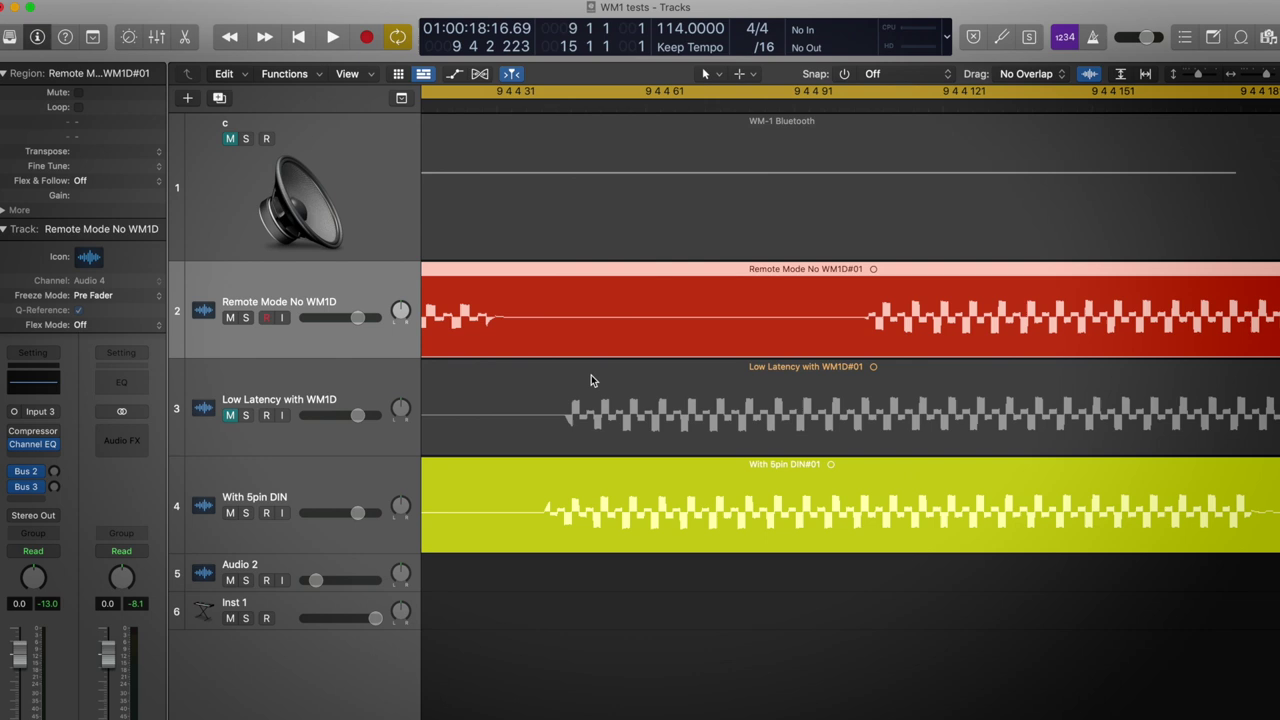
{"action": "left_click", "coordinate": [544, 106]}
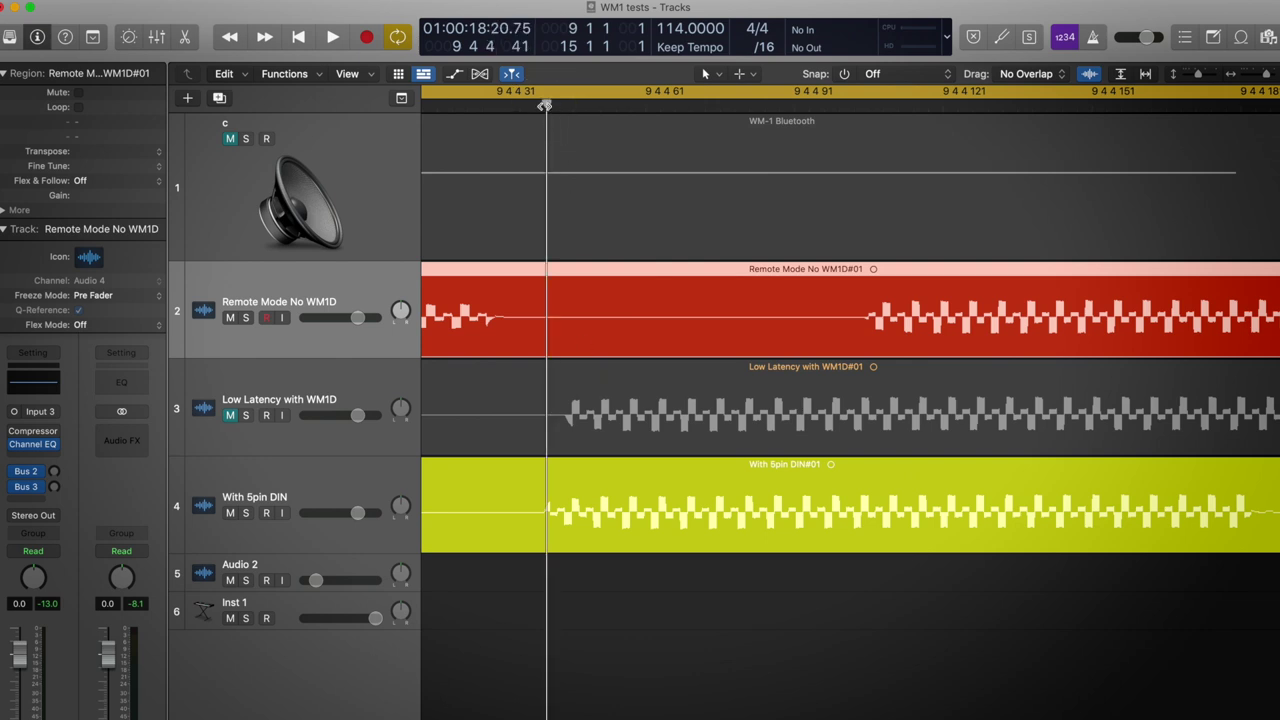
{"action": "scroll", "coordinate": [598, 391], "scroll_direction": "up", "scroll_amount": 10}
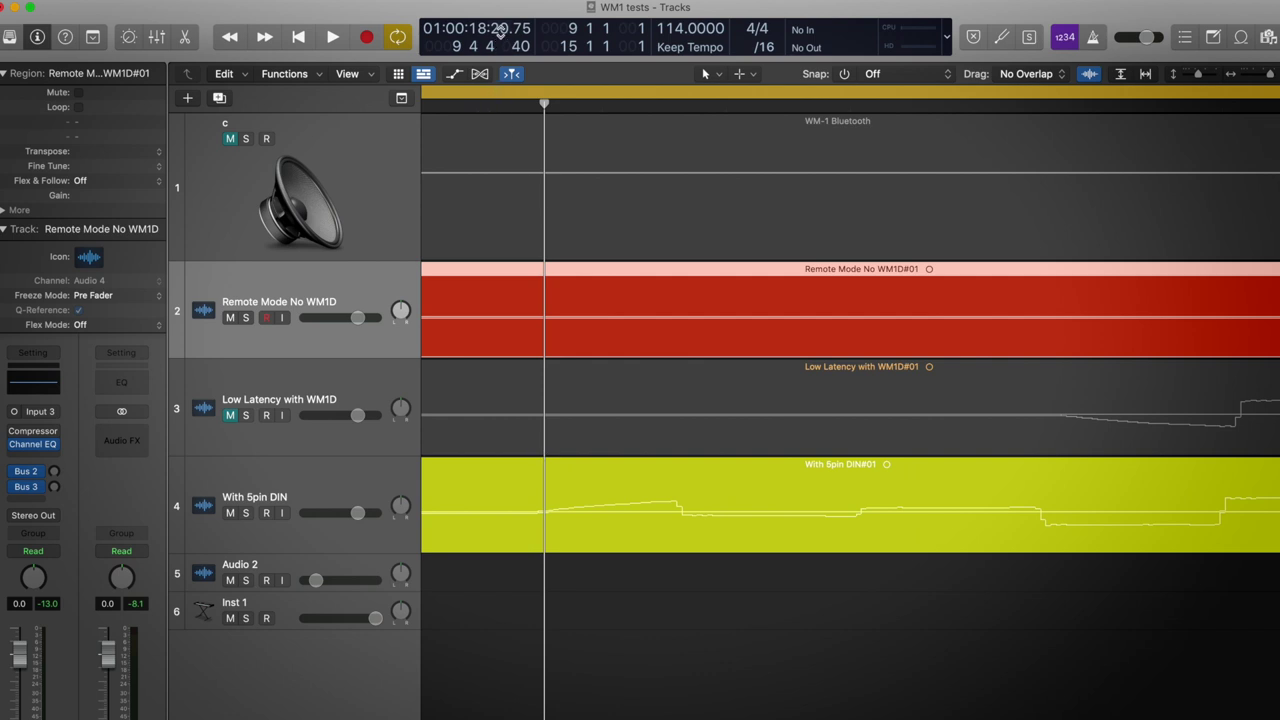
{"action": "left_click", "coordinate": [1054, 107]}
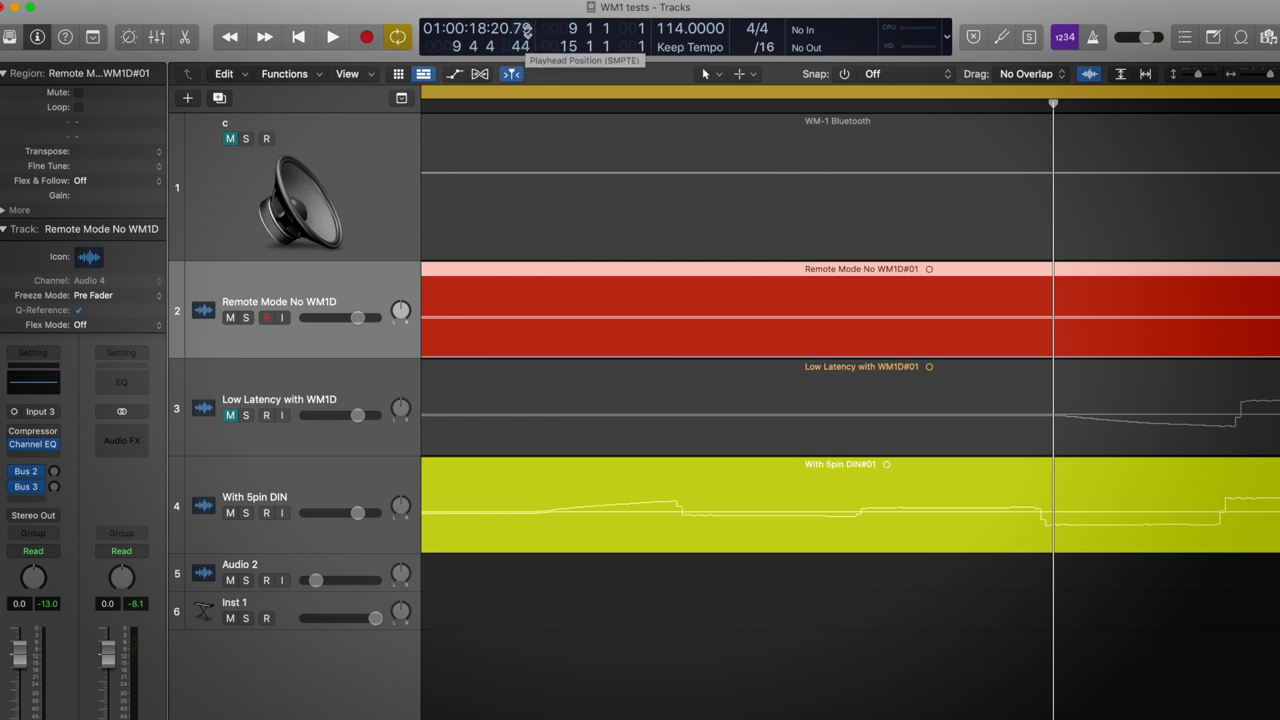
Step: Recheck the latency gap by moving the playhead back and forth between the With 5pin DIN and Low Latency with WM1D note starts
{"action": "left_click", "coordinate": [523, 104]}
{"action": "left_click", "coordinate": [1071, 105]}
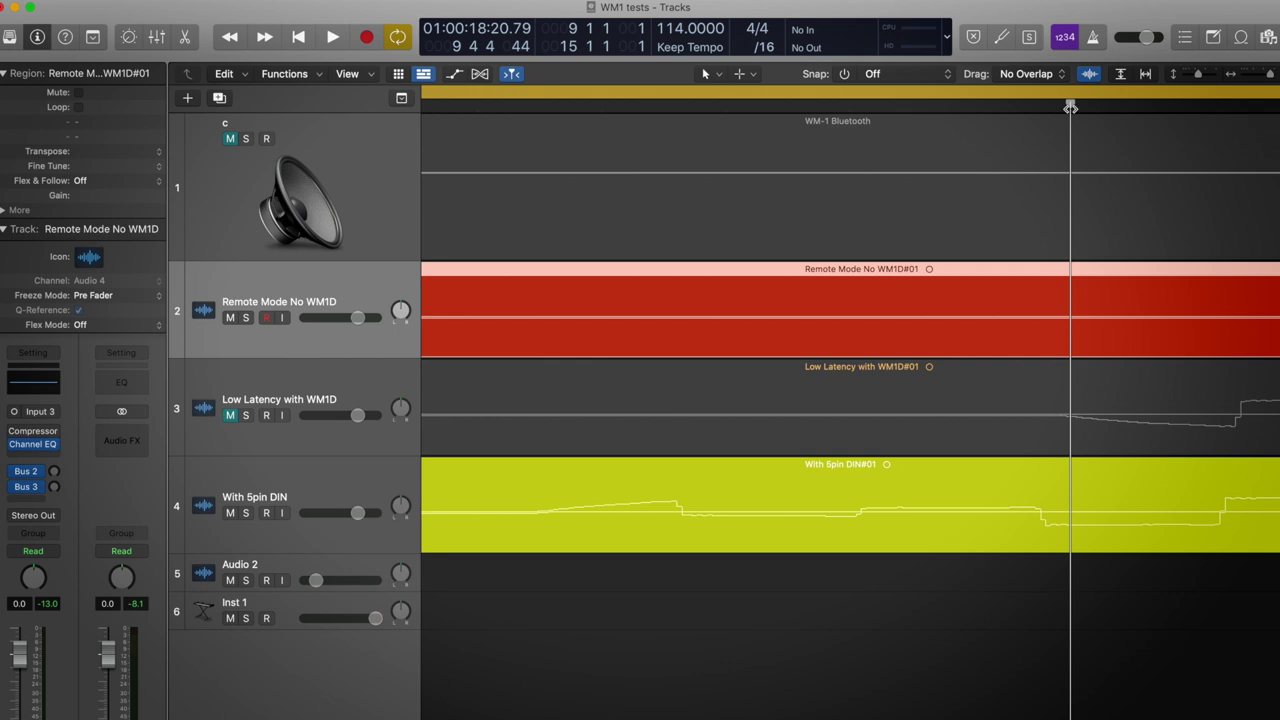
{"action": "left_click", "coordinate": [533, 106]}
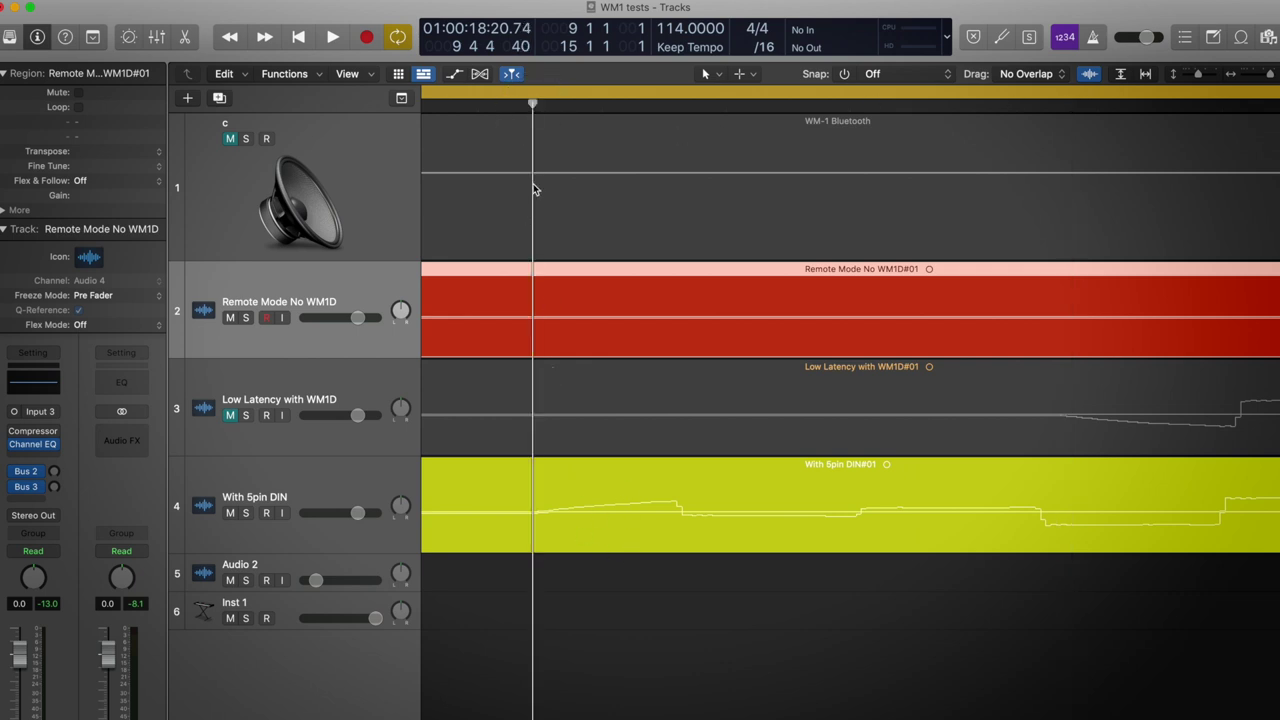
{"action": "left_click", "coordinate": [1077, 105]}
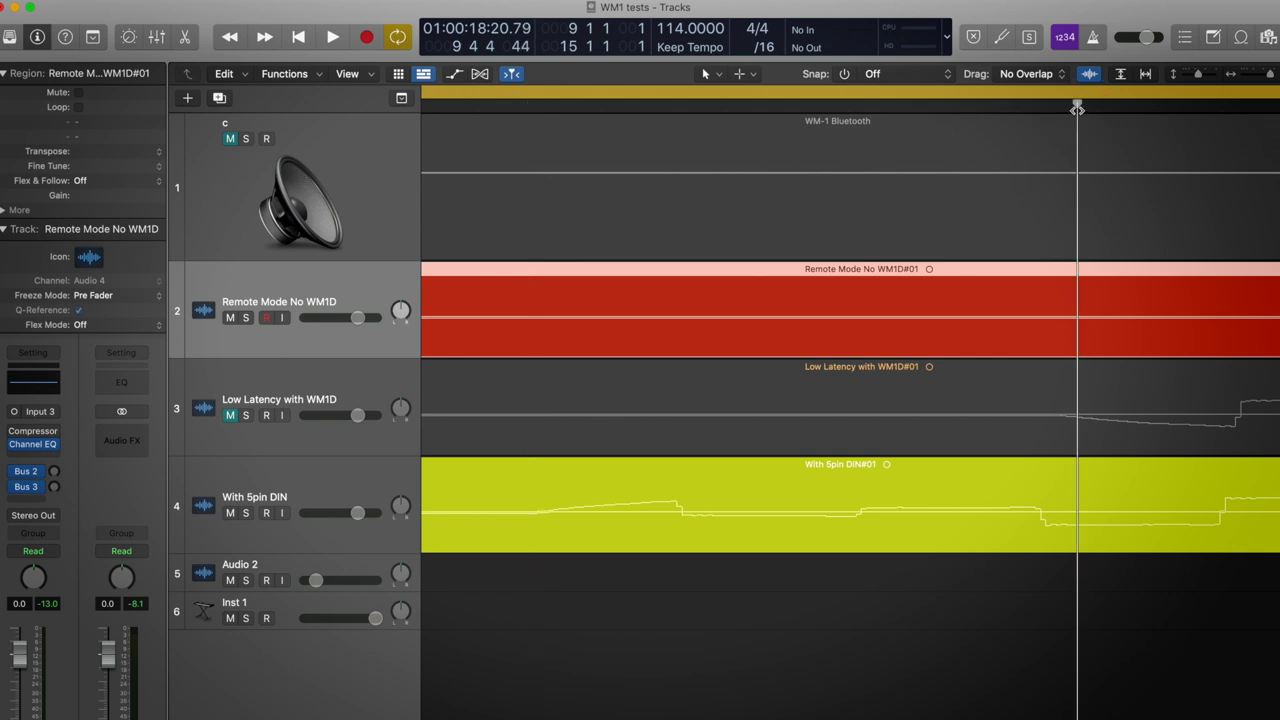
Step: Place the playhead alternately at the With 5pin DIN and Remote Mode No WM1D note starts to compare their SMPTE times
{"action": "left_click", "coordinate": [511, 105]}
{"action": "key", "text": "super+Right"}
{"action": "key", "text": "super+Left"}
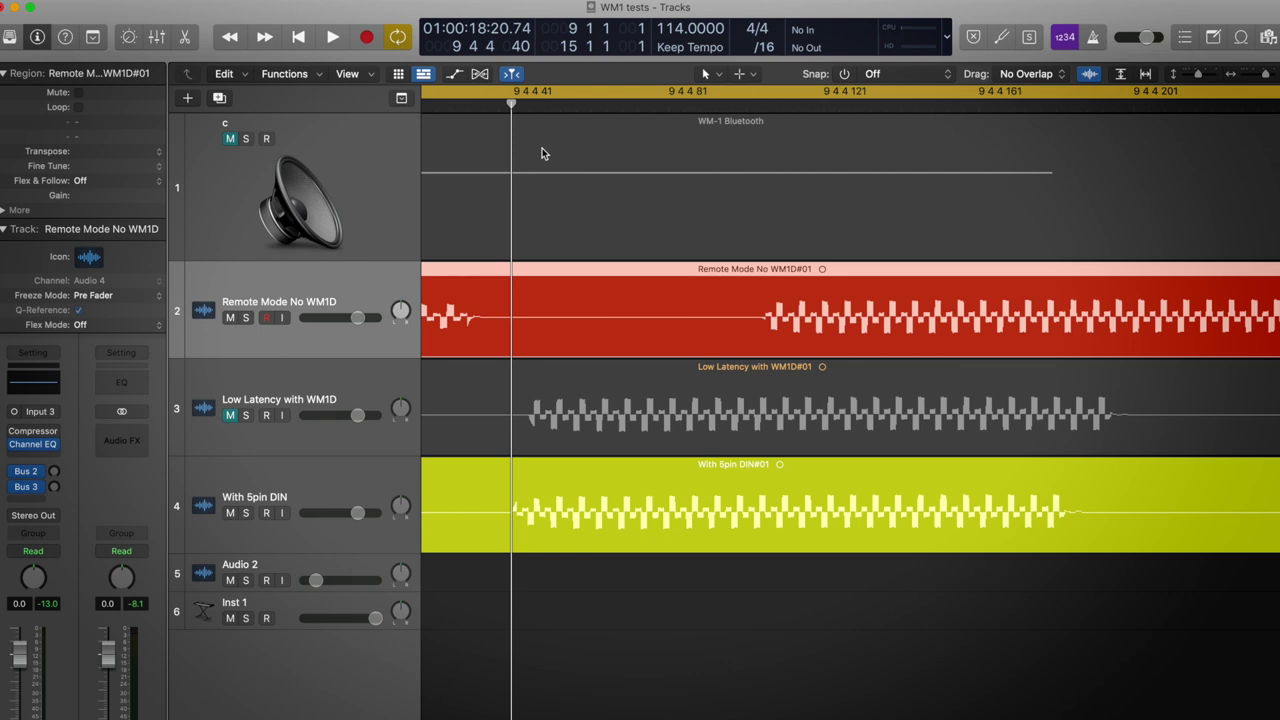
{"action": "left_click", "coordinate": [762, 106]}
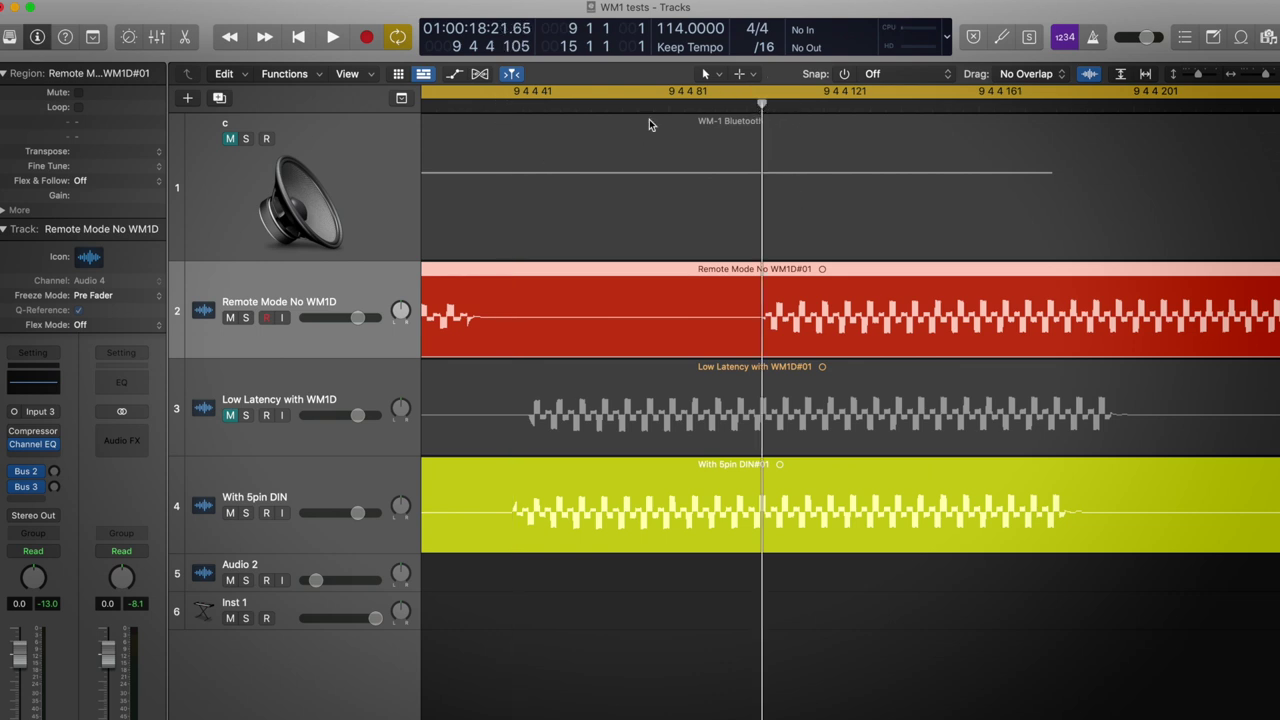
{"action": "left_click", "coordinate": [514, 106]}
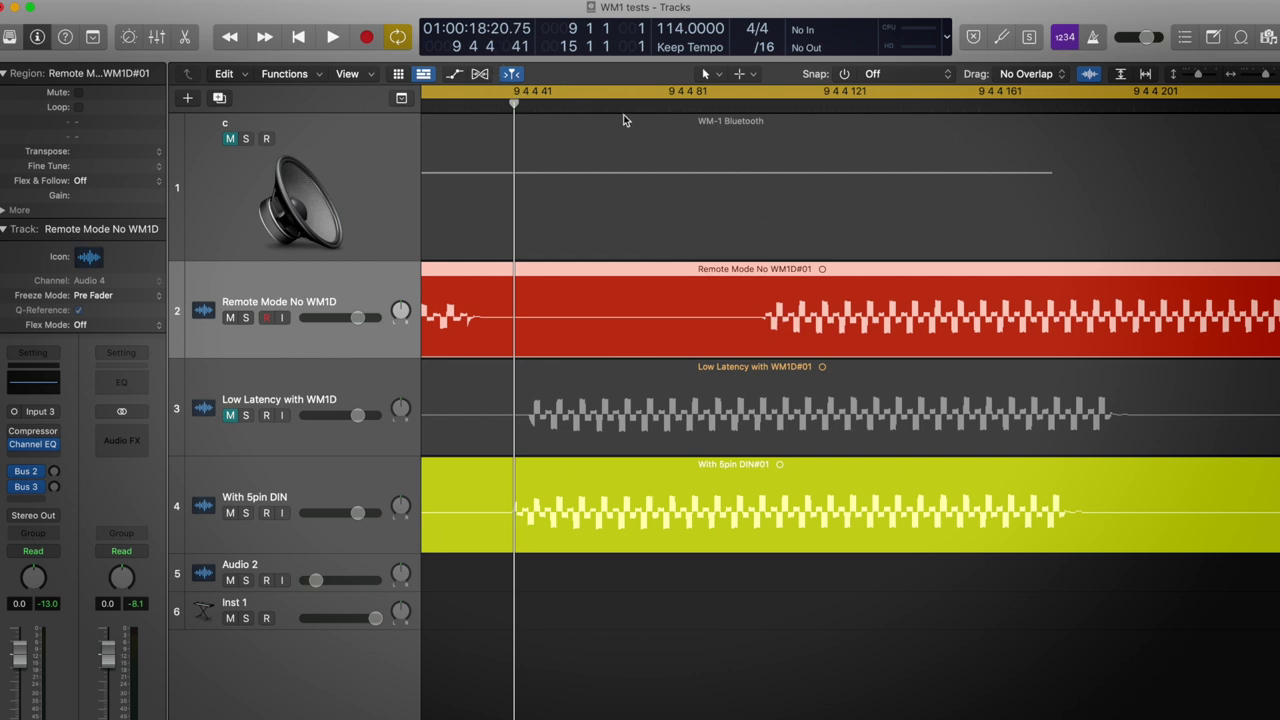
{"action": "left_click", "coordinate": [764, 105]}
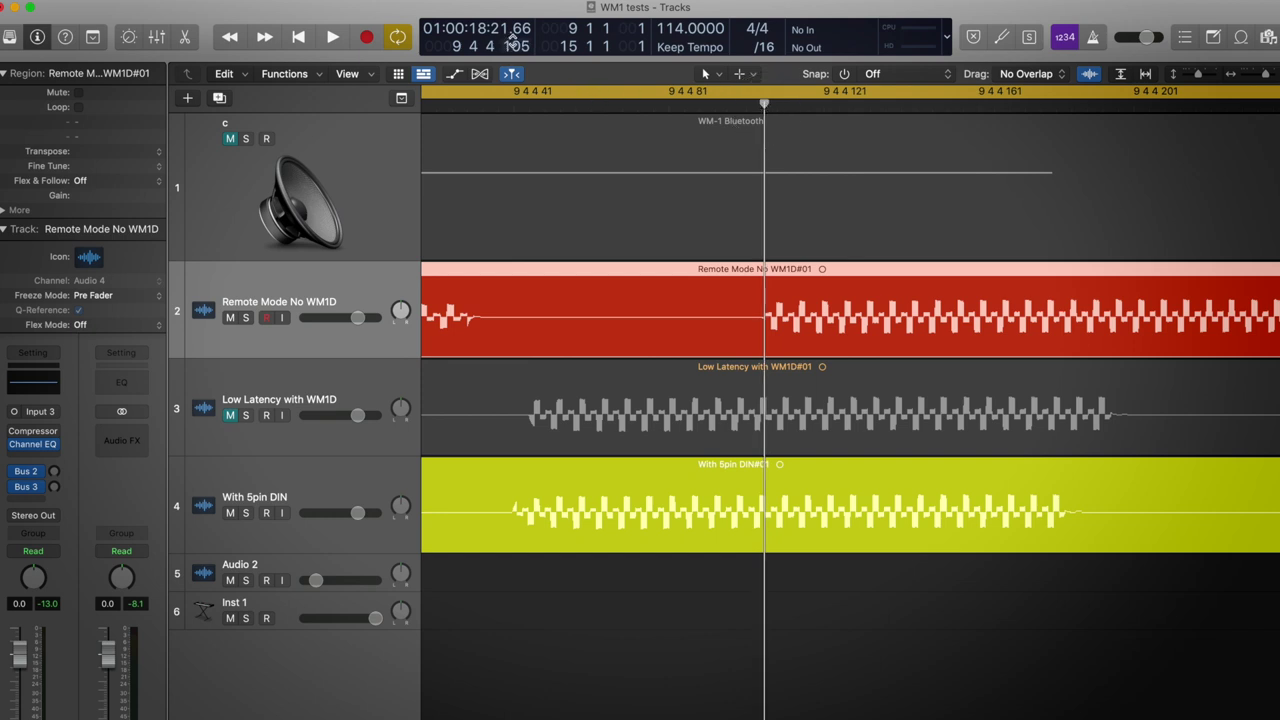
{"action": "left_click_drag", "start_coordinate": [765, 105], "coordinate": [766, 158]}
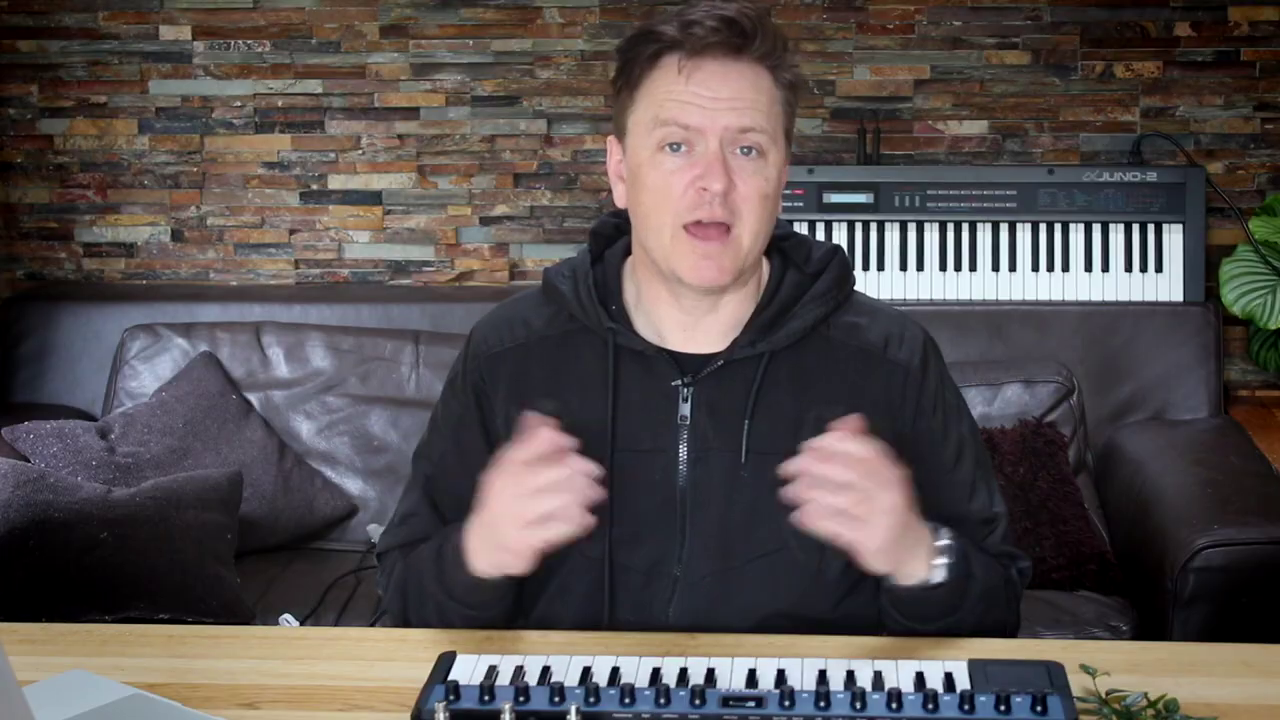